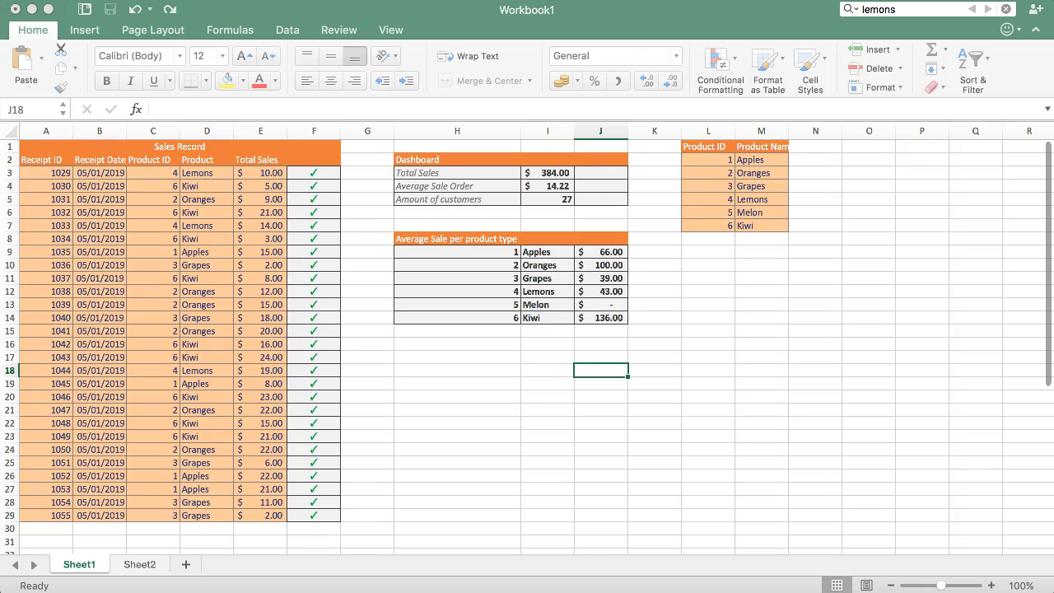
# - Inspect the SUMIF formulas behind the product totals in J10 and J9
pyautogui.click(400, 240)
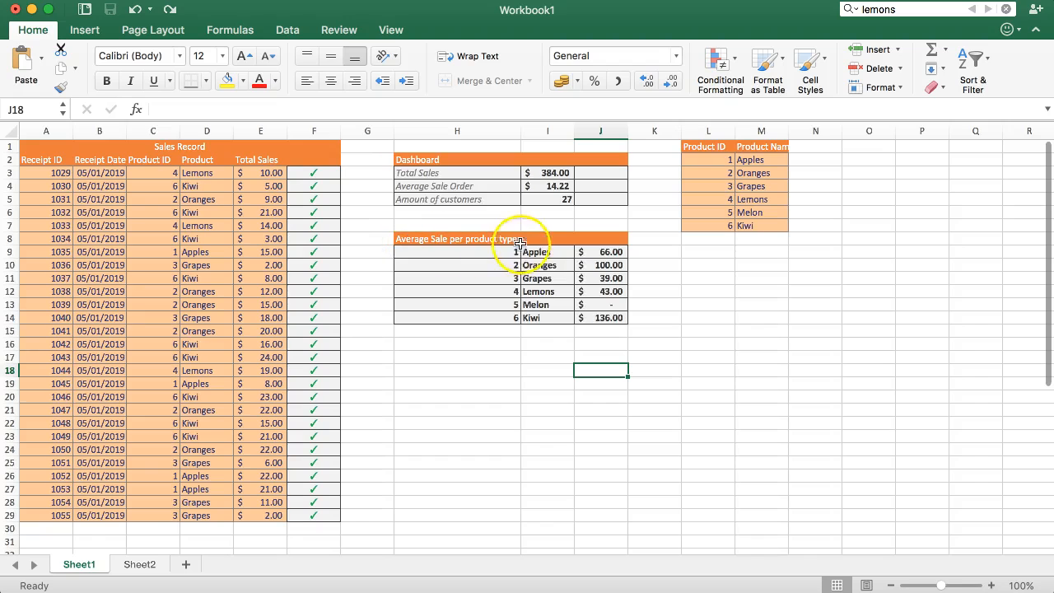
pyautogui.click(598, 262)
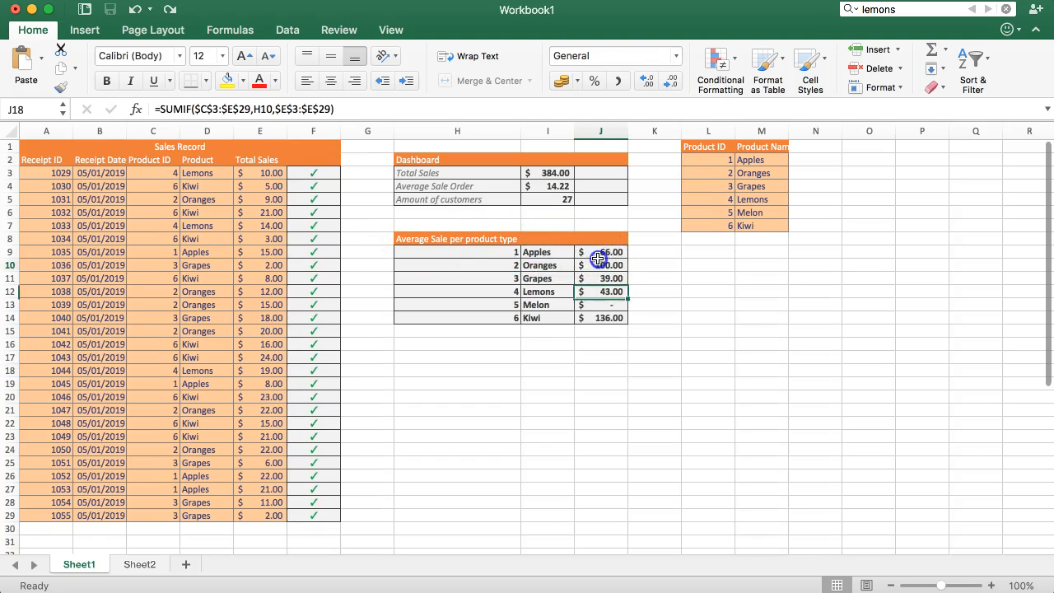
pyautogui.click(597, 253)
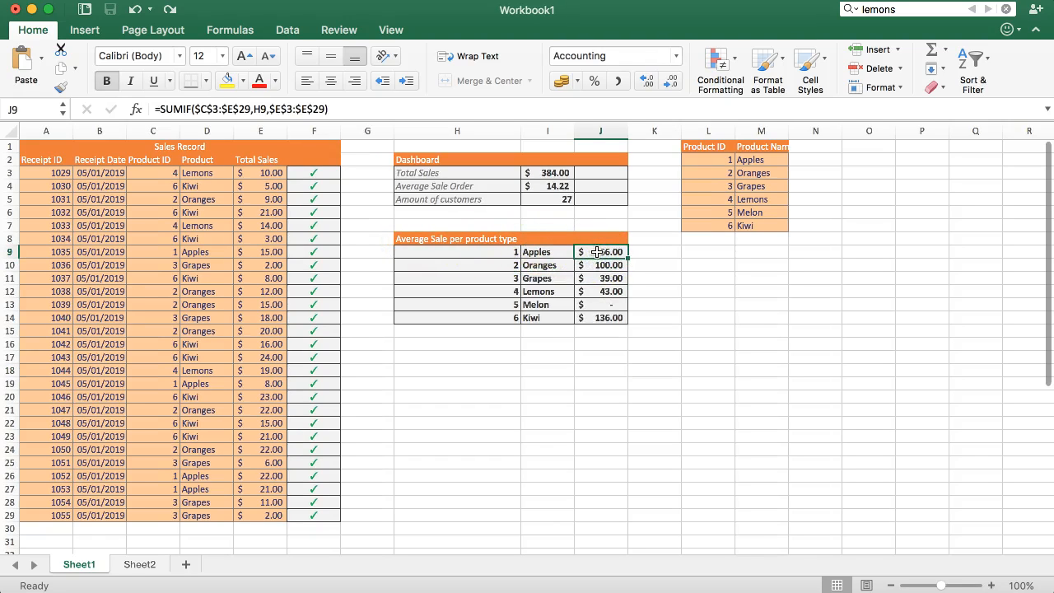
pyautogui.click(667, 255)
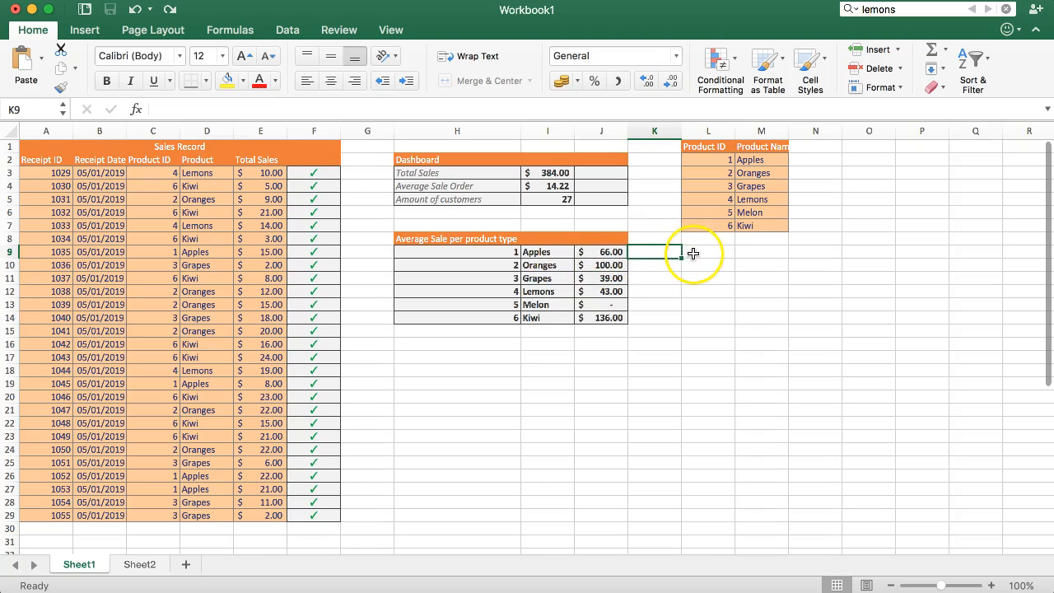
pyautogui.write('=')
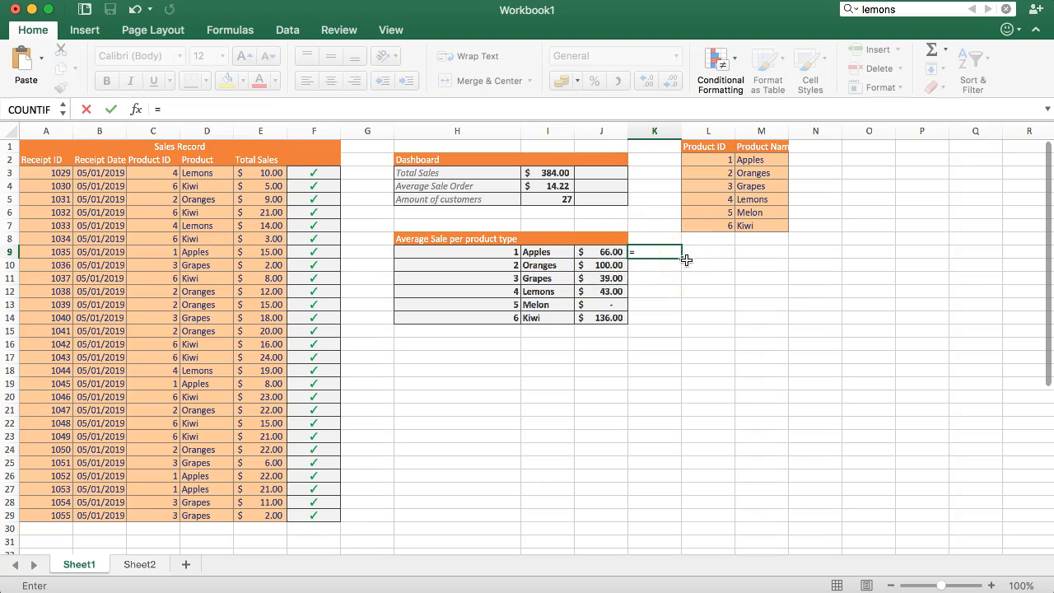
pyautogui.click(644, 240)
pyautogui.press('Escape')
# - Copy the formatting of J8:J14 onto K8:K14 to extend the product table by one column
pyautogui.moveTo(609, 238); pyautogui.dragTo(611, 320)
pyautogui.click(61, 86)
pyautogui.moveTo(670, 238); pyautogui.dragTo(659, 318)
pyautogui.click(716, 321)
# - Format K9:K14 as whole numbers without a currency symbol or decimals, and enter 1 in K9 as a test
pyautogui.moveTo(651, 247); pyautogui.dragTo(656, 312)
pyautogui.rightClick(653, 267)
pyautogui.click(653, 265)
pyautogui.click(663, 251)
pyautogui.press('Return')
pyautogui.moveTo(662, 255); pyautogui.dragTo(661, 318)
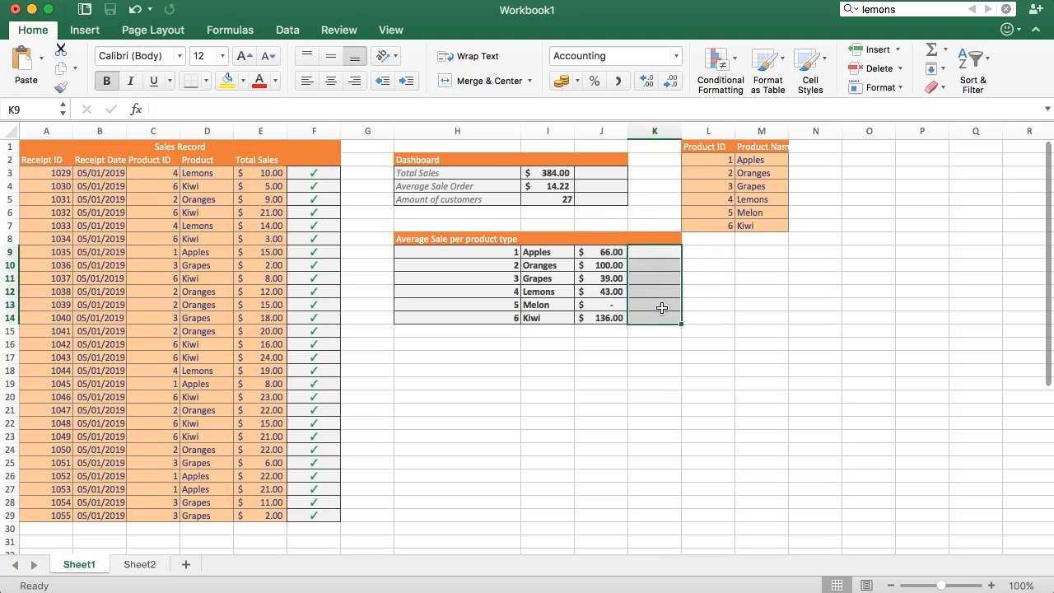
pyautogui.click(682, 86)
pyautogui.click(669, 254)
pyautogui.write('1')
pyautogui.press('Return')
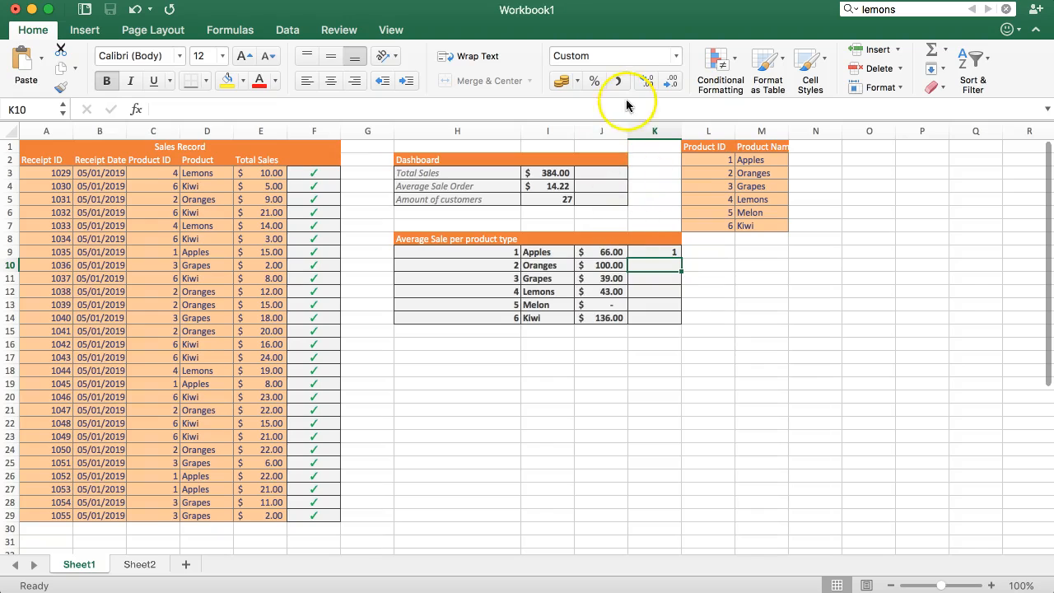
# - Start a COUNTIF formula in K9 and open the Formula Builder for its arguments
pyautogui.click(661, 256)
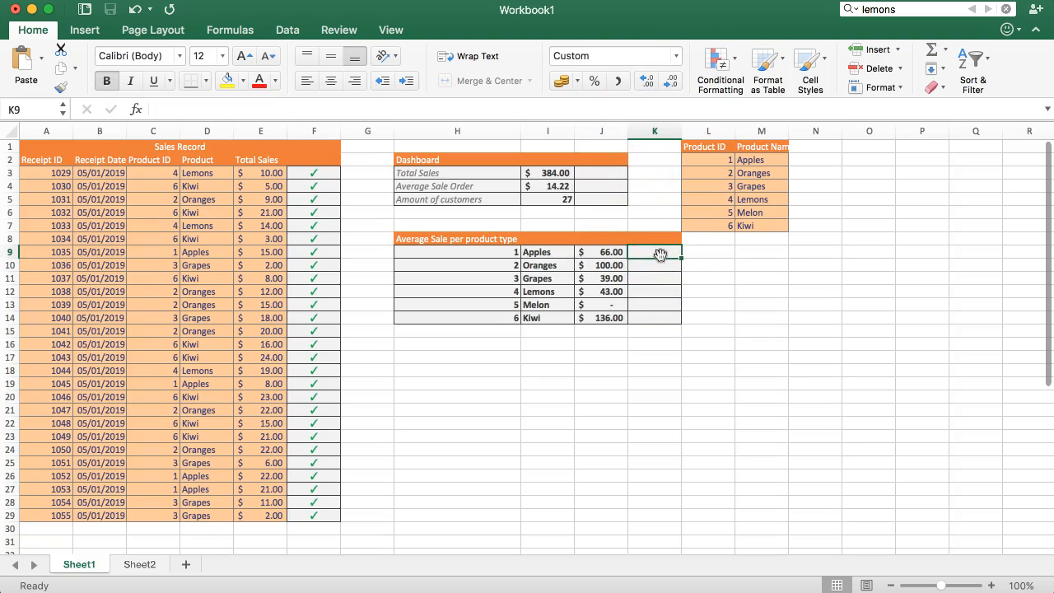
pyautogui.write('=')
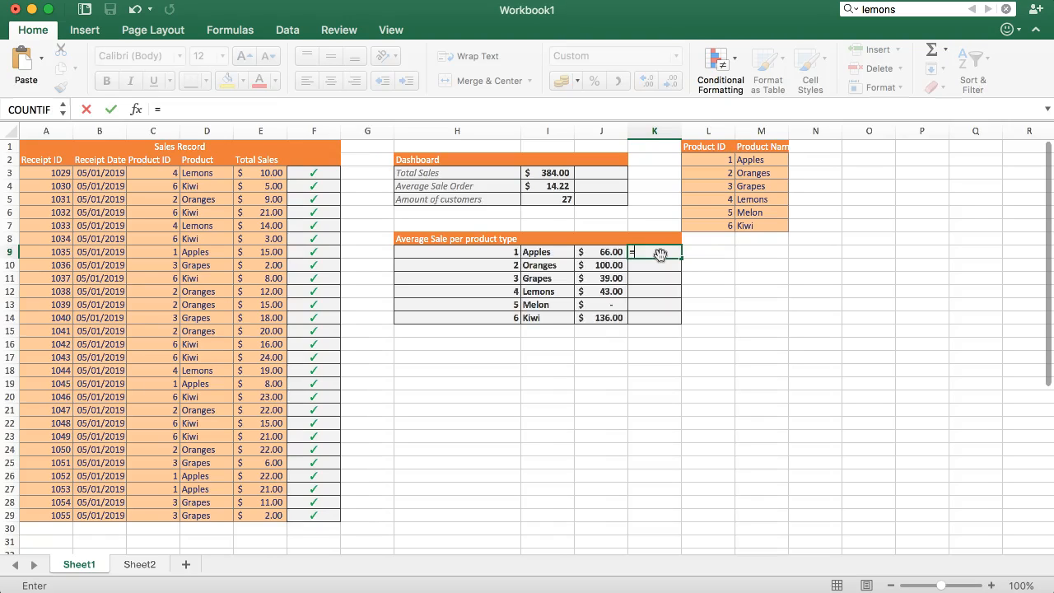
pyautogui.write('COUNTIF')
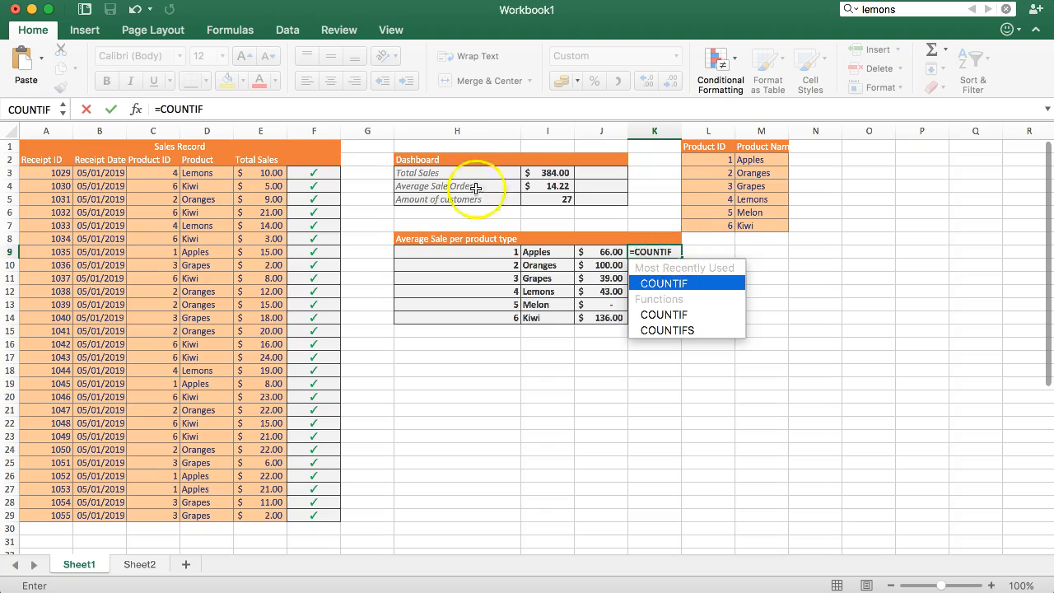
pyautogui.write('(')
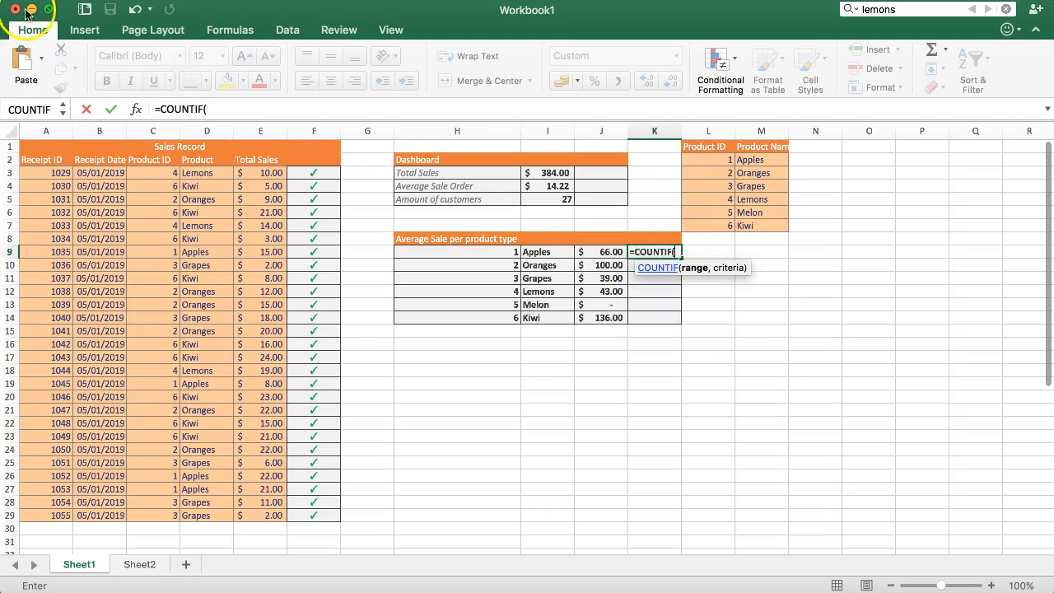
pyautogui.click(135, 108)
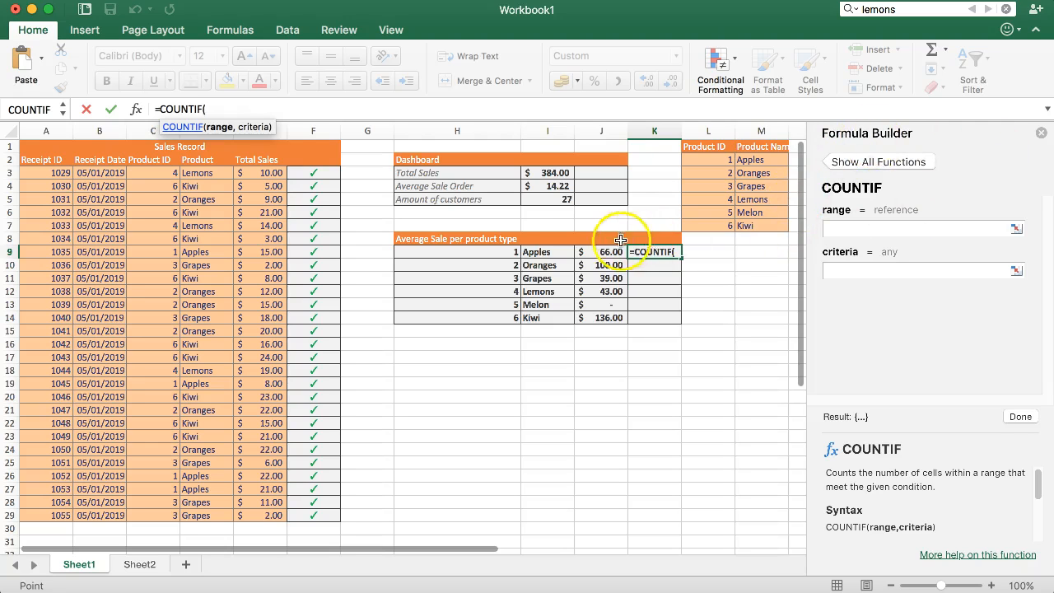
# - Set the COUNTIF range to the sales record's product IDs in C3:C29
pyautogui.click(162, 174)
pyautogui.click(184, 174)
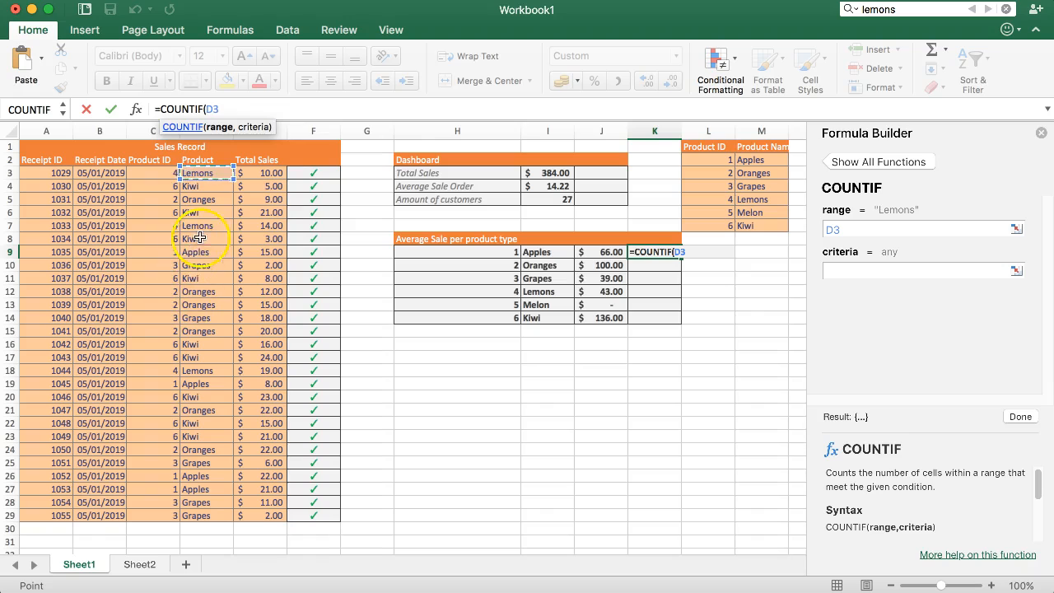
pyautogui.moveTo(859, 229); pyautogui.dragTo(821, 230)
pyautogui.press('BackSpace')
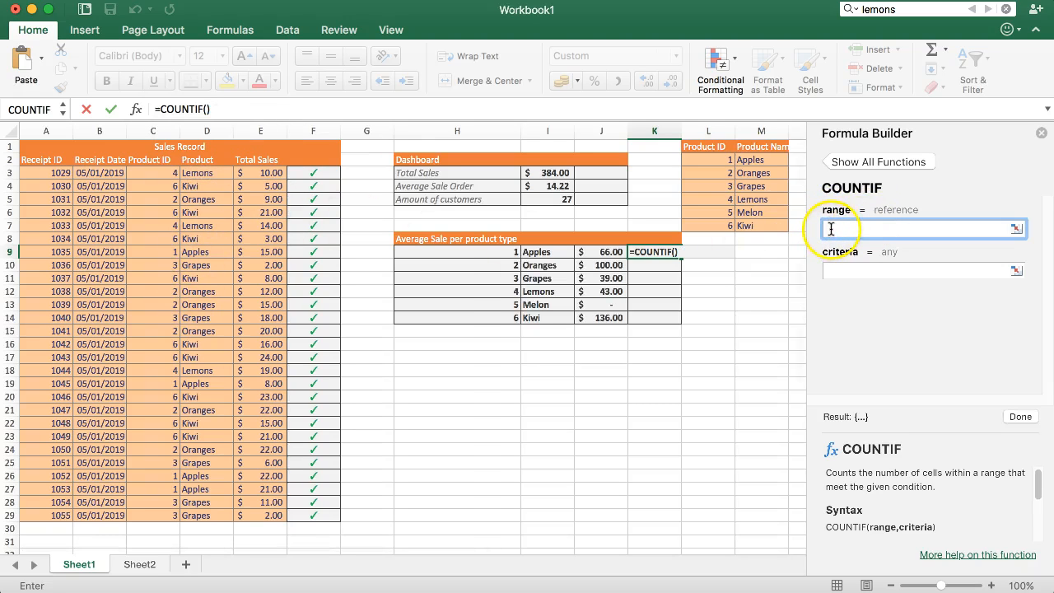
pyautogui.moveTo(146, 174); pyautogui.dragTo(148, 515)
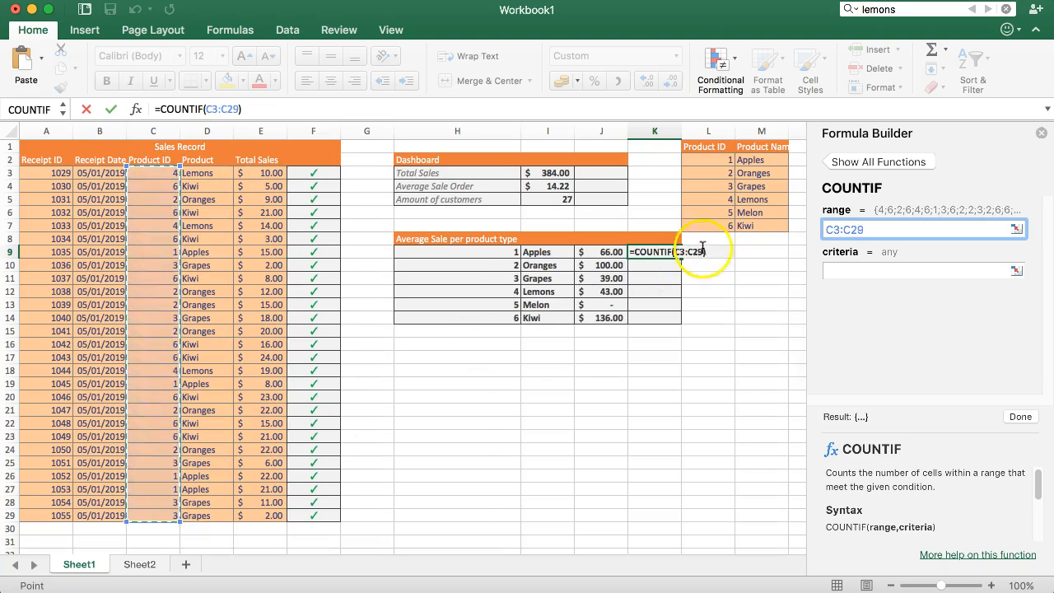
# - Set the COUNTIF criteria to the Apples product ID in H9, complete the formula and close the Formula Builder
pyautogui.click(851, 268)
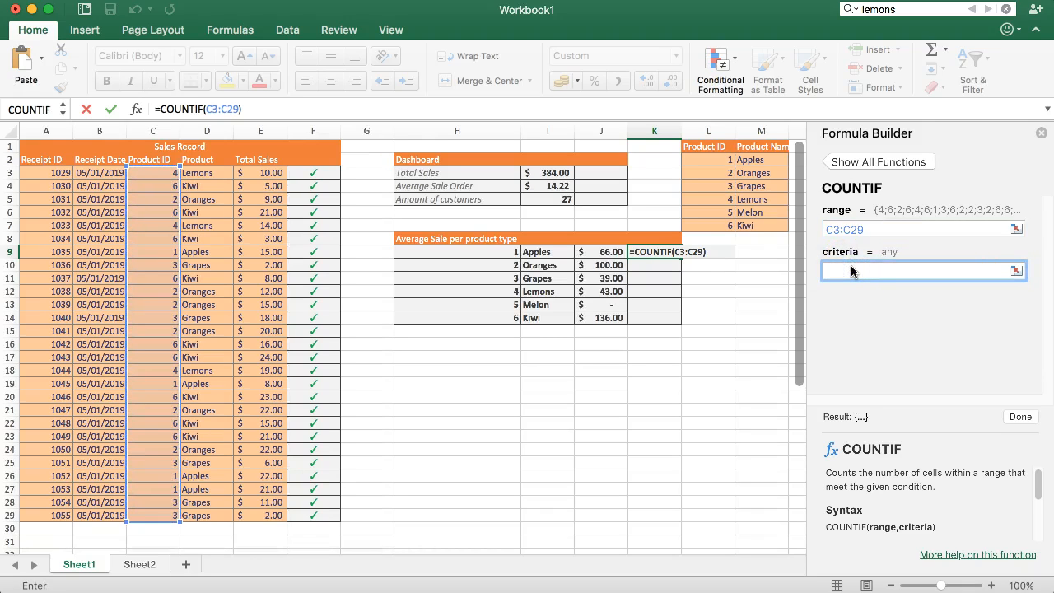
pyautogui.click(485, 250)
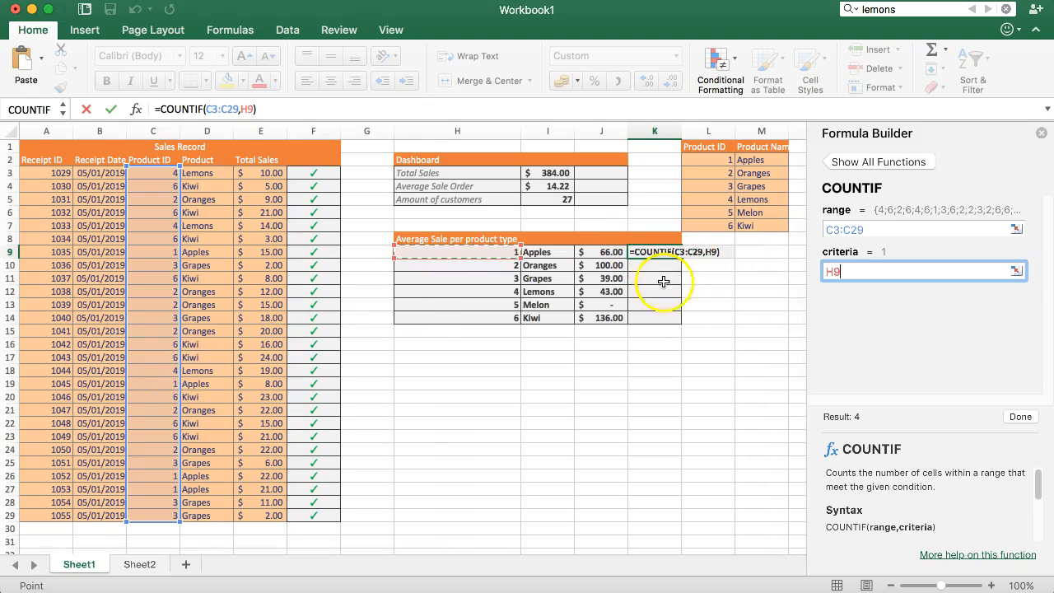
pyautogui.click(1020, 417)
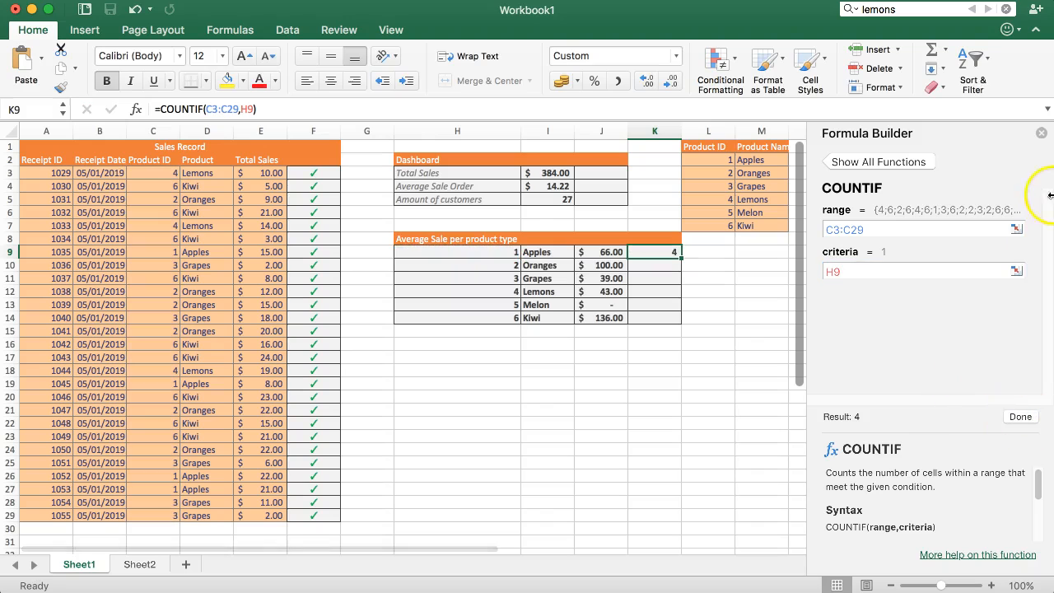
pyautogui.click(1041, 133)
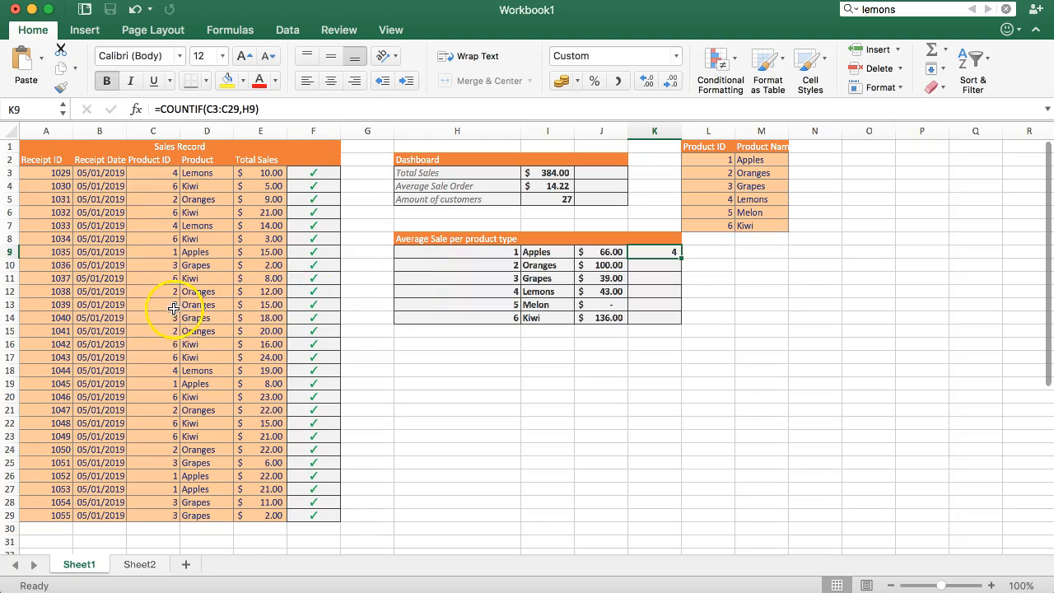
# - Check the sales record's Product ID column for the Apples entries with ID 1
pyautogui.click(147, 488)
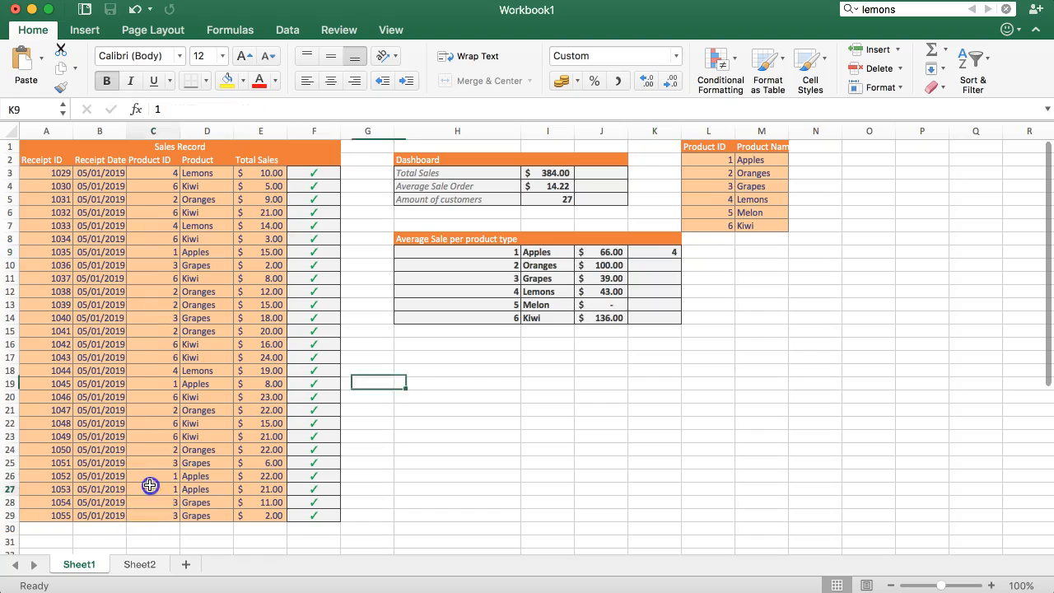
pyautogui.click(149, 386)
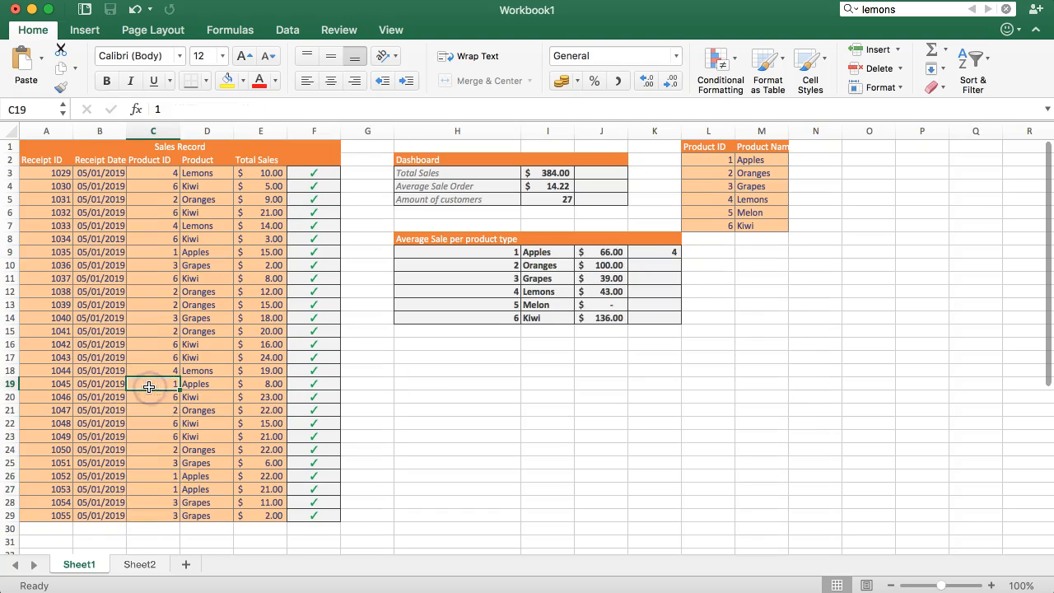
pyautogui.click(154, 251)
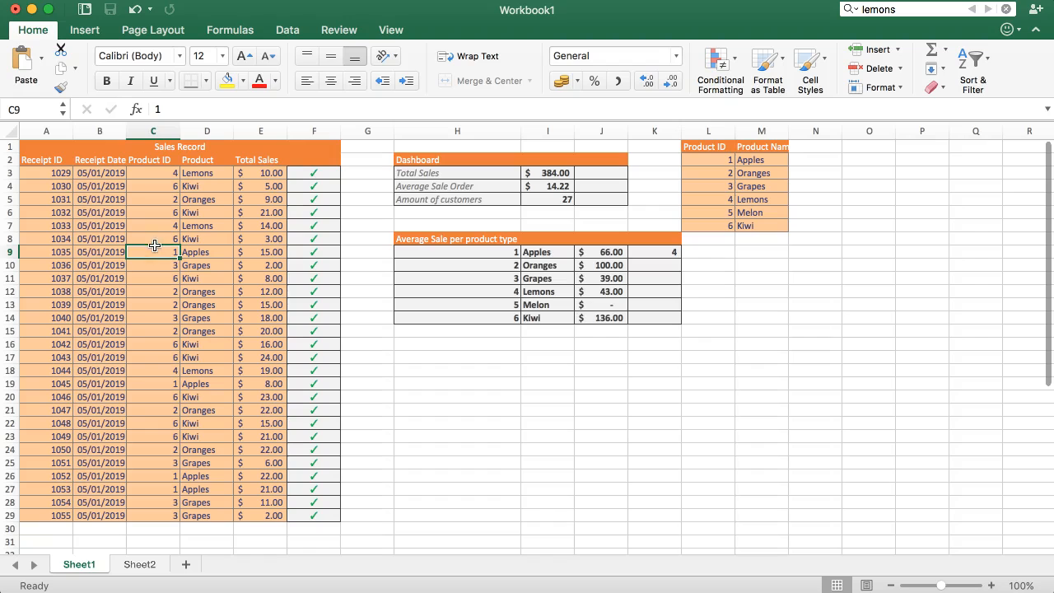
# - Make the range in K9's COUNTIF formula absolute as $C$3:$C$29, keeping H9 relative
pyautogui.click(669, 253)
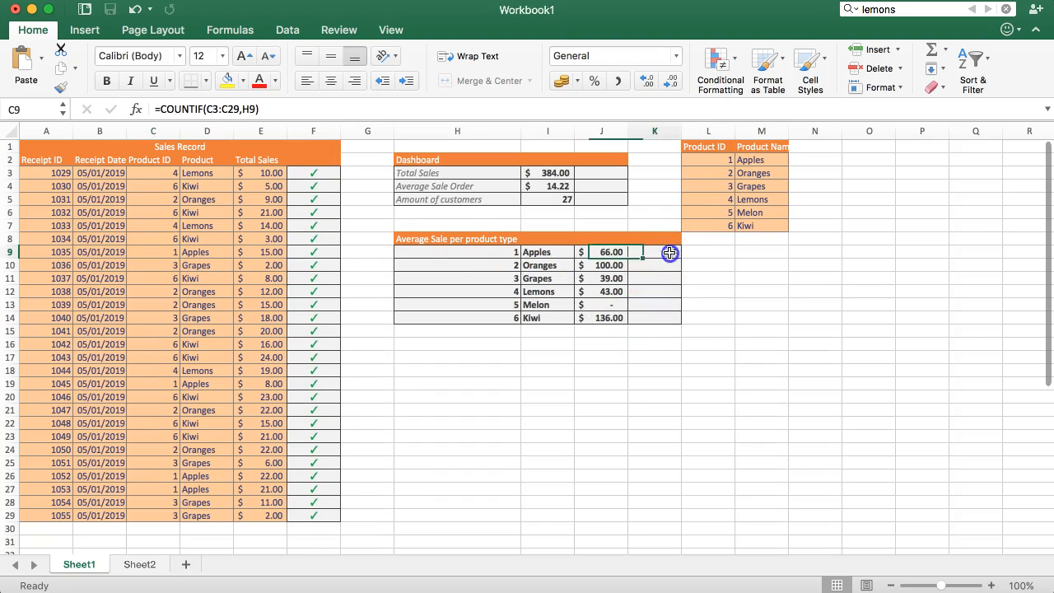
pyautogui.click(227, 109)
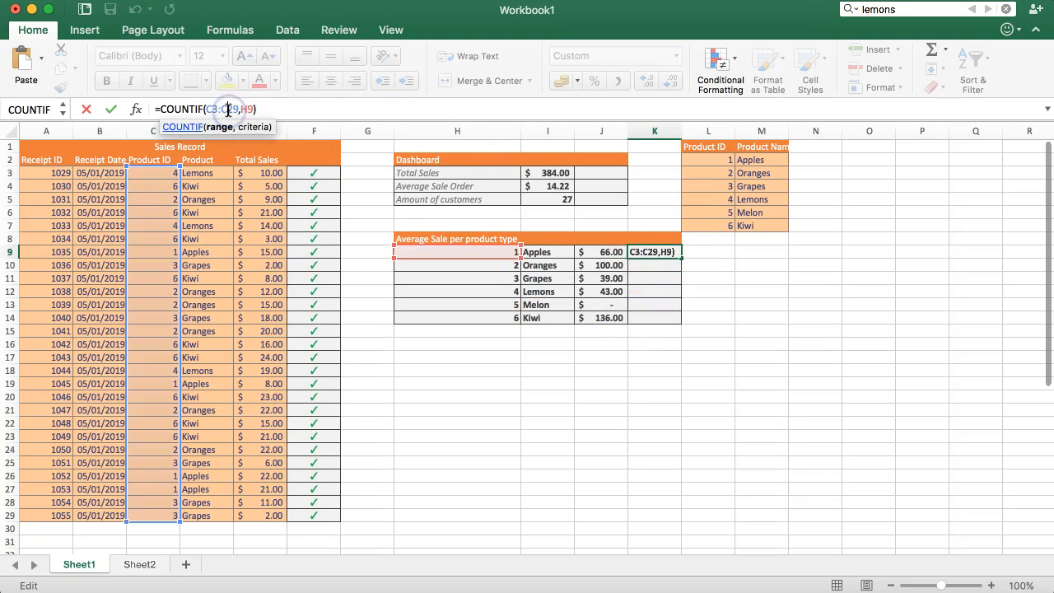
pyautogui.click(213, 109)
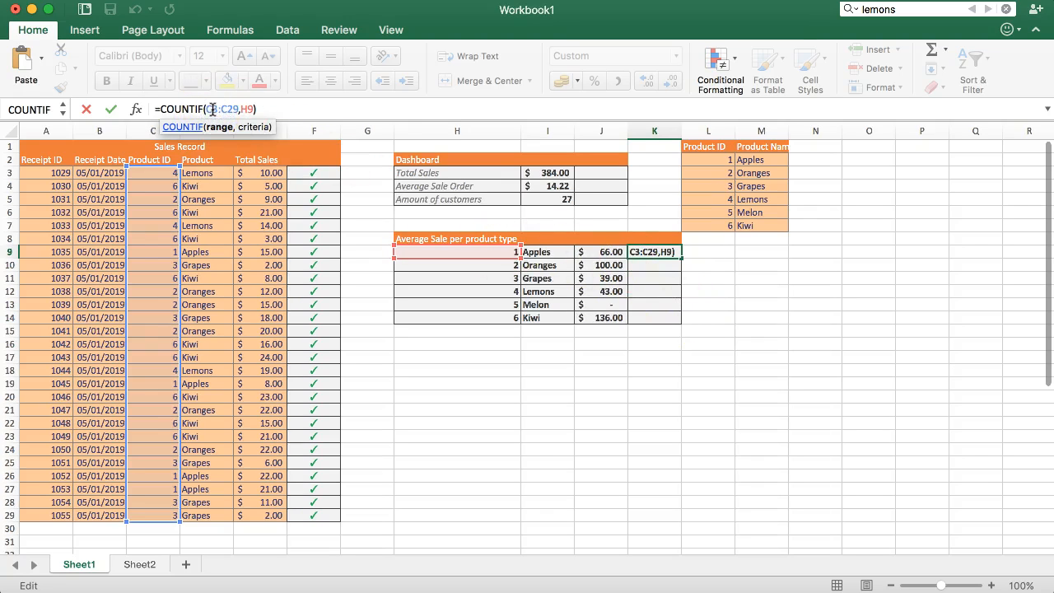
pyautogui.press('F4')
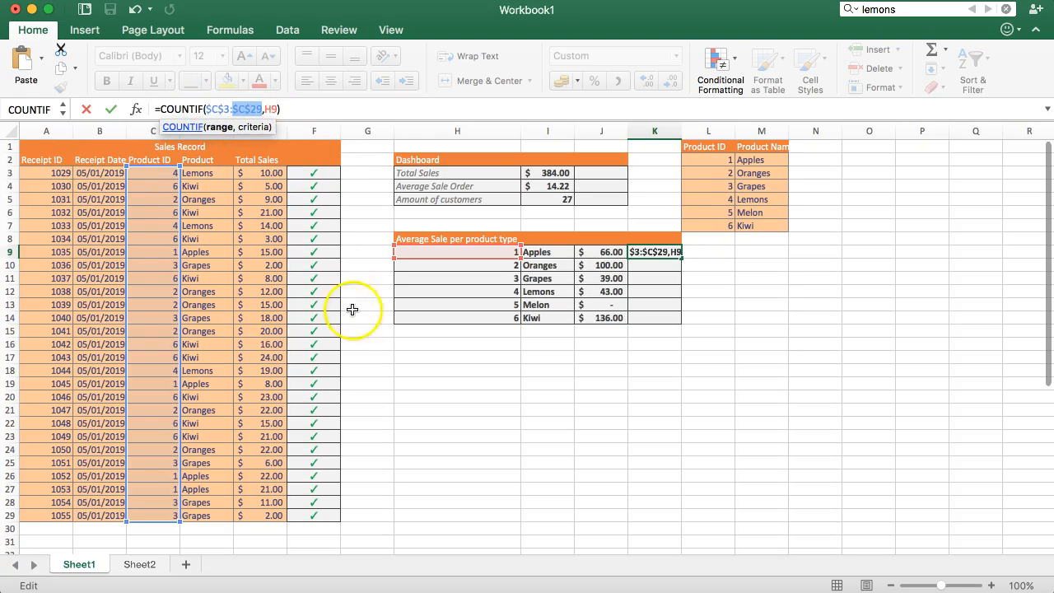
pyautogui.press('Return')
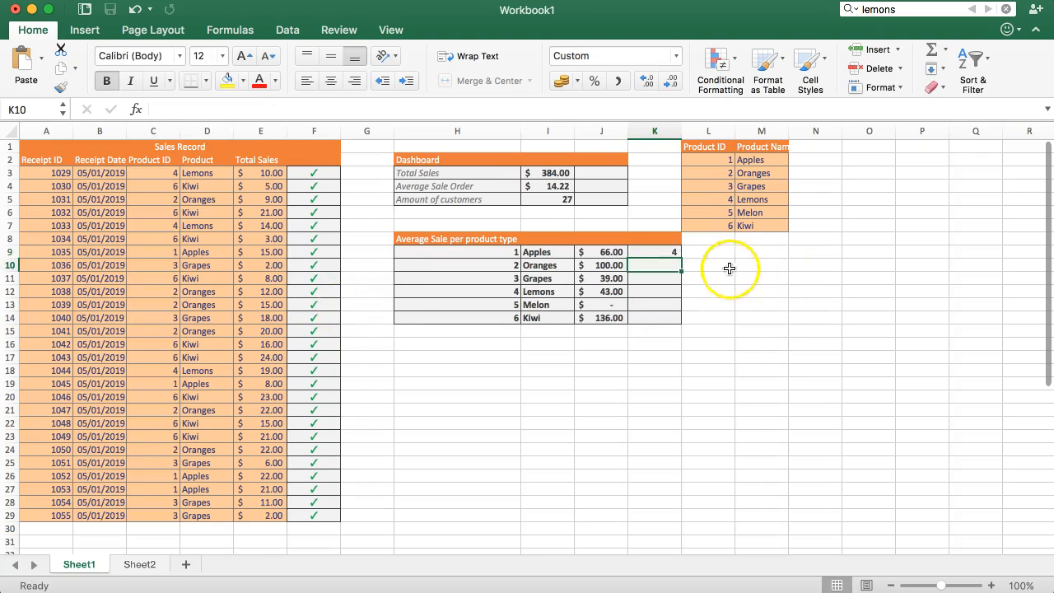
# - Fill the COUNTIF formula from K9 down to K14 for all remaining products
pyautogui.click(671, 252)
pyautogui.moveTo(682, 257); pyautogui.dragTo(673, 323)
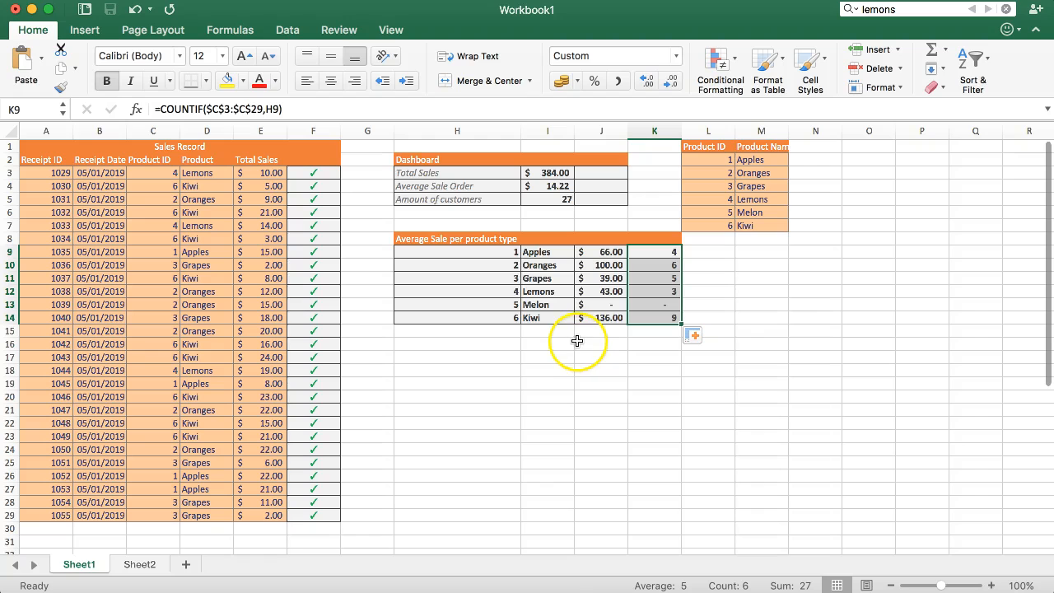
pyautogui.click(729, 278)
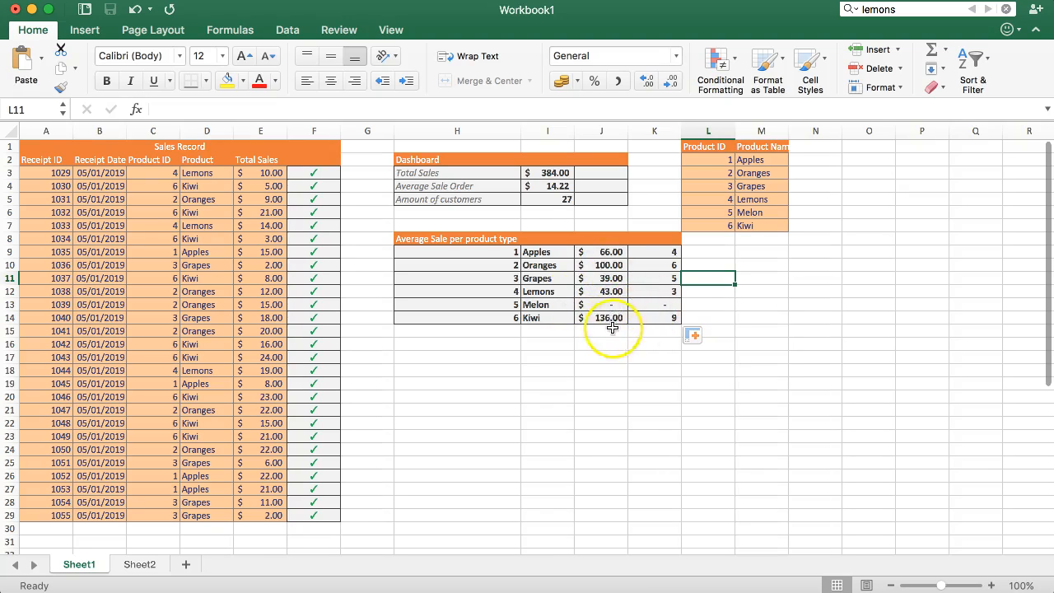
# - Copy the formatting of J8:J14 onto L8:L14 to add another currency column to the product table
pyautogui.click(704, 237)
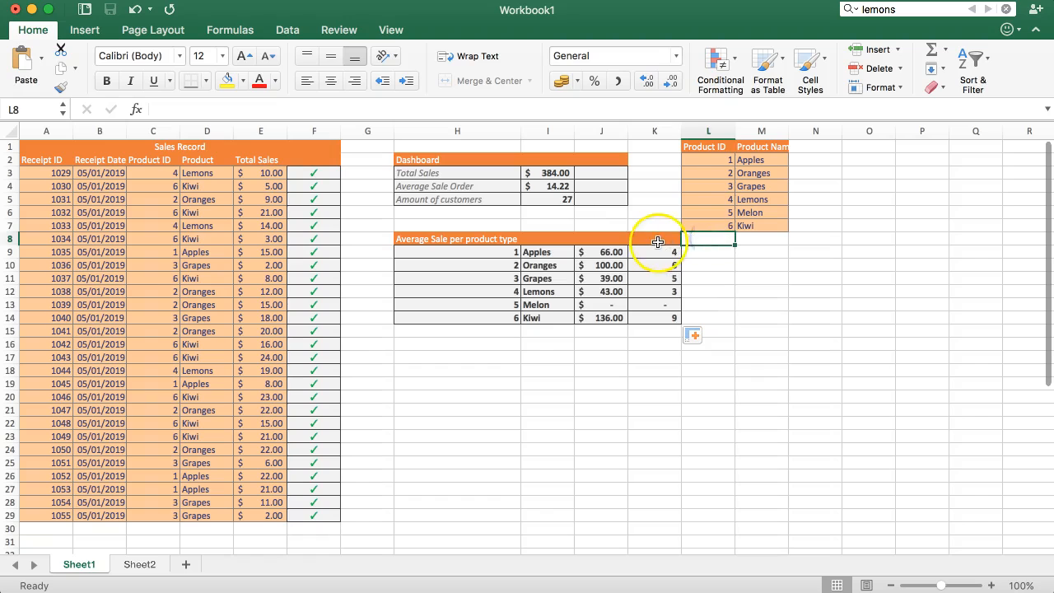
pyautogui.moveTo(654, 239); pyautogui.dragTo(658, 327)
pyautogui.moveTo(607, 239); pyautogui.dragTo(609, 320)
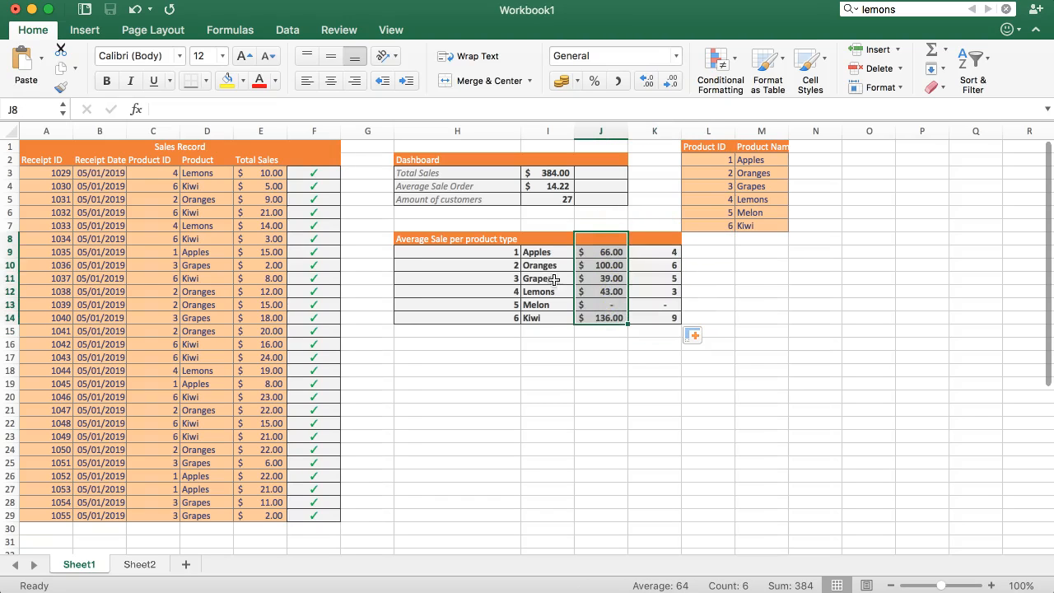
pyautogui.click(61, 85)
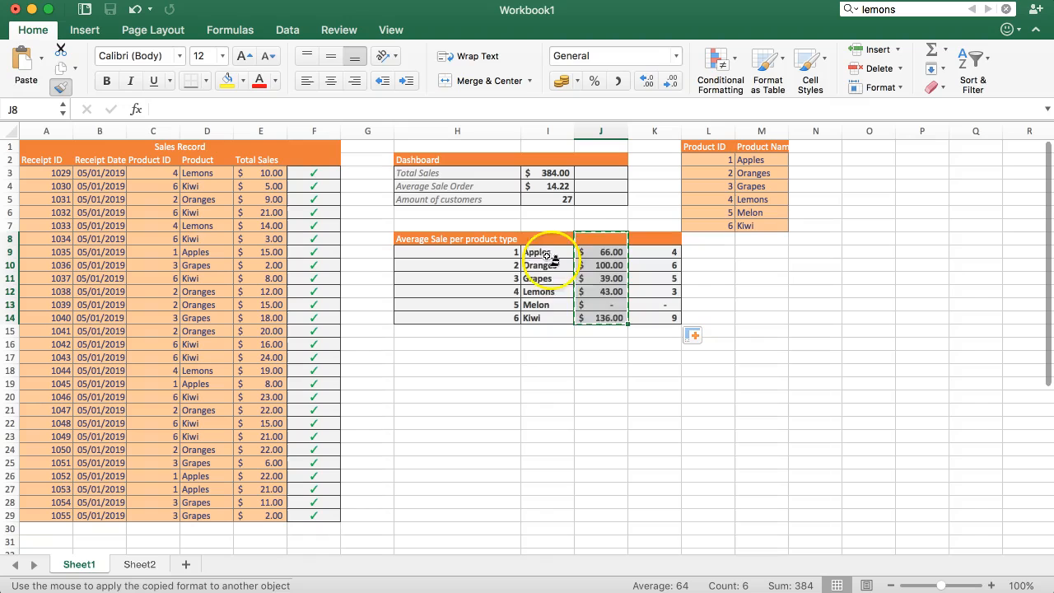
pyautogui.click(710, 240)
# - Calculate the Apples average sale in L9 by dividing its total by its count with =J9/K9
pyautogui.click(701, 253)
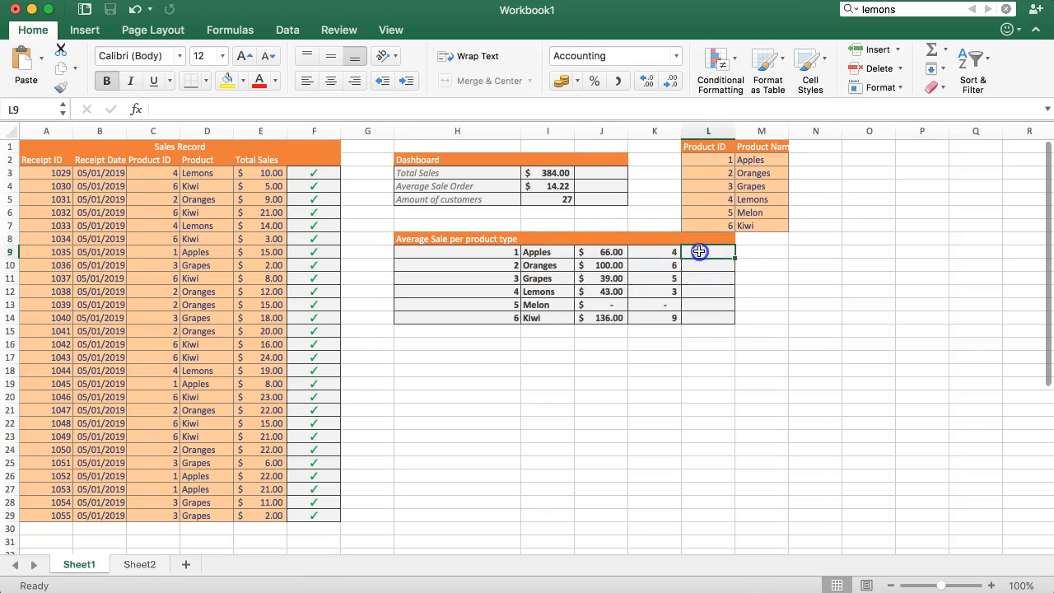
pyautogui.write('=')
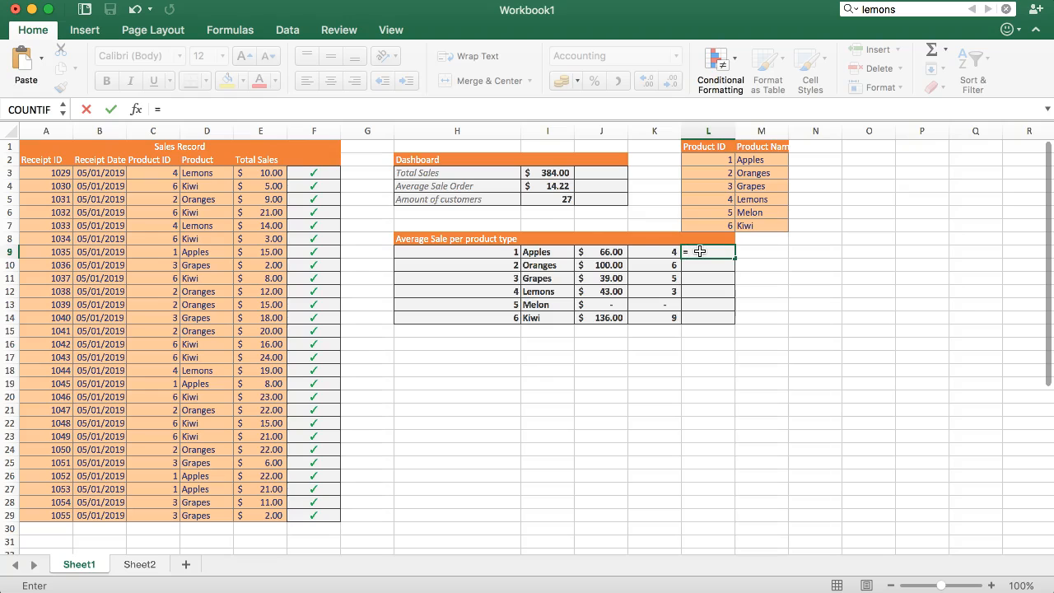
pyautogui.click(602, 252)
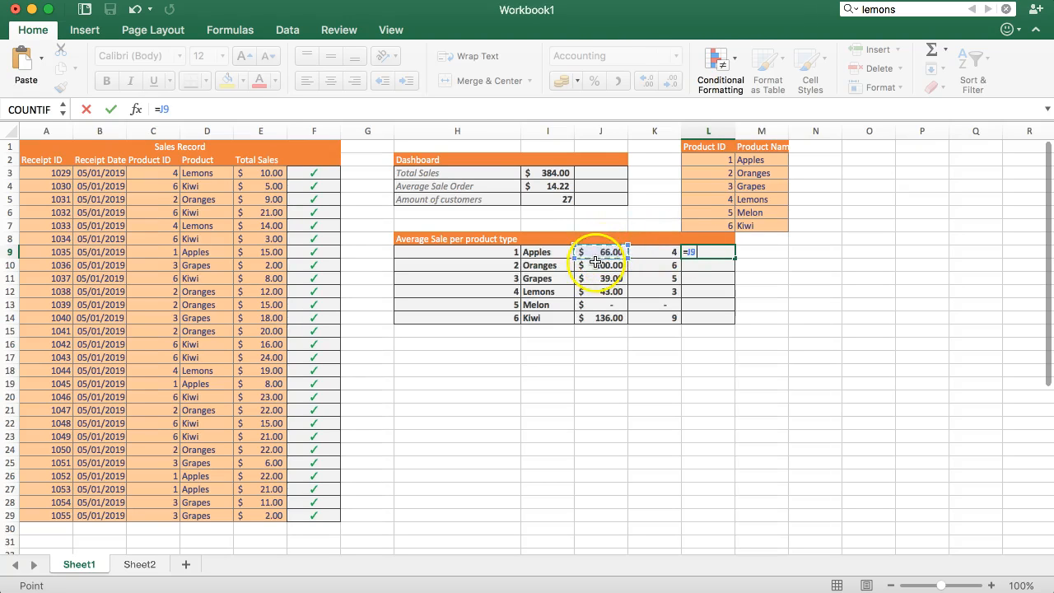
pyautogui.write('/')
pyautogui.click(656, 251)
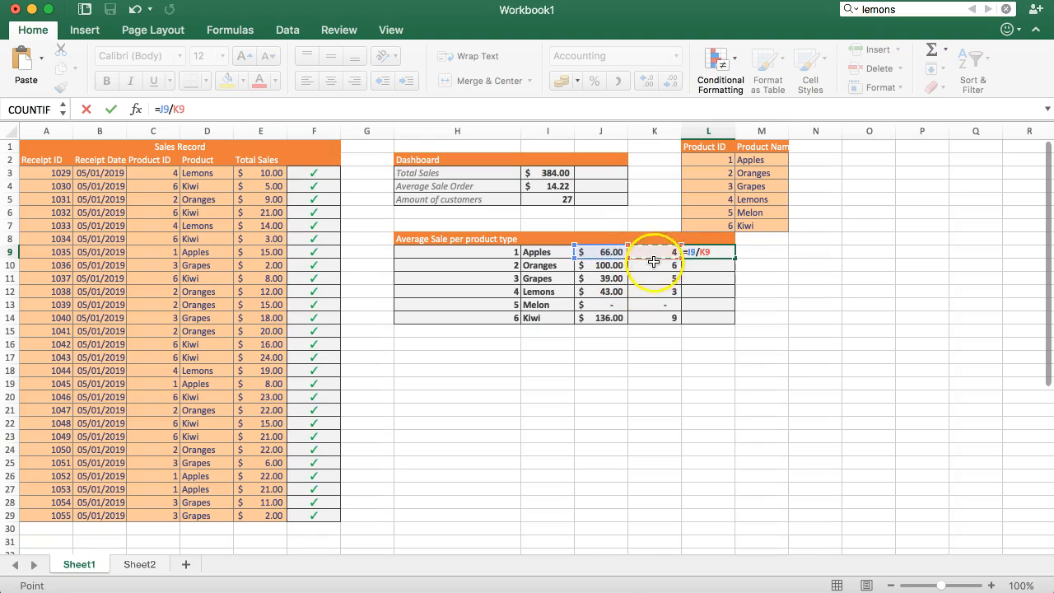
pyautogui.press('Return')
# - Fill the average formula from L9 down to L14 and inspect the Melon formula in L13
pyautogui.click(711, 253)
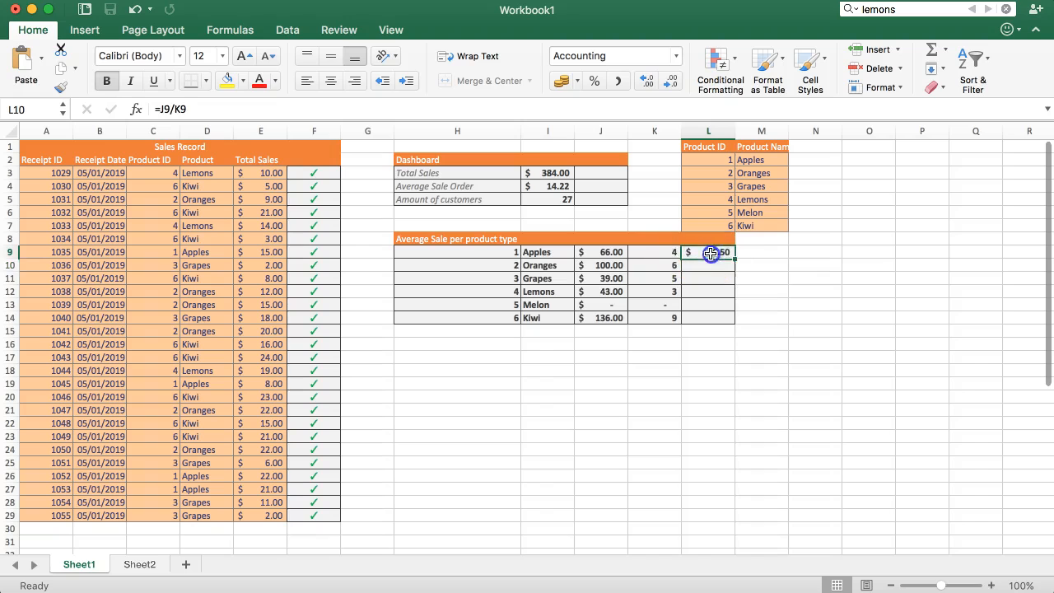
pyautogui.moveTo(736, 257); pyautogui.dragTo(732, 321)
pyautogui.click(710, 306)
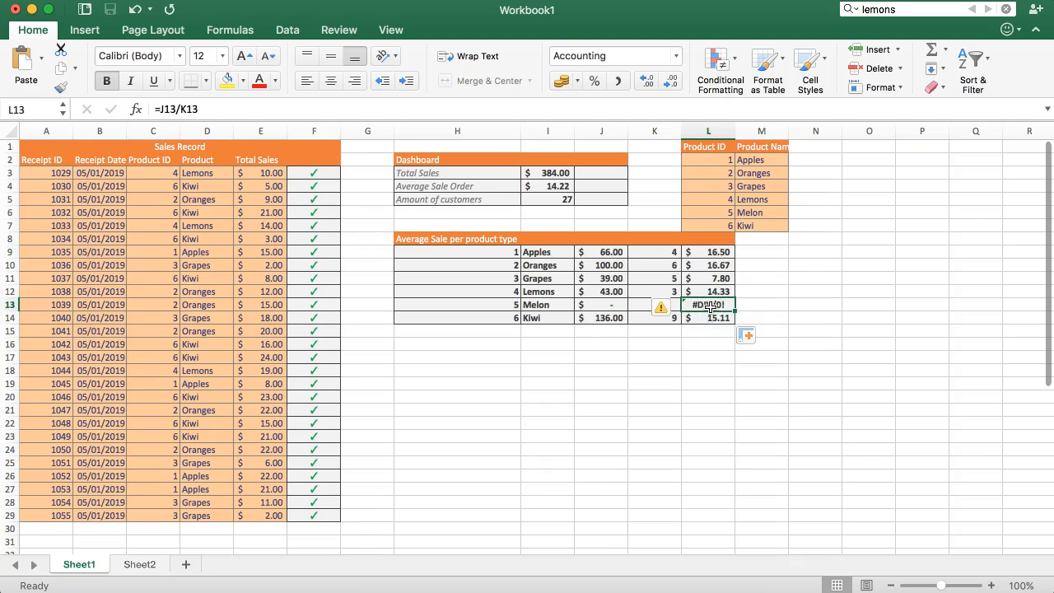
pyautogui.click(738, 303)
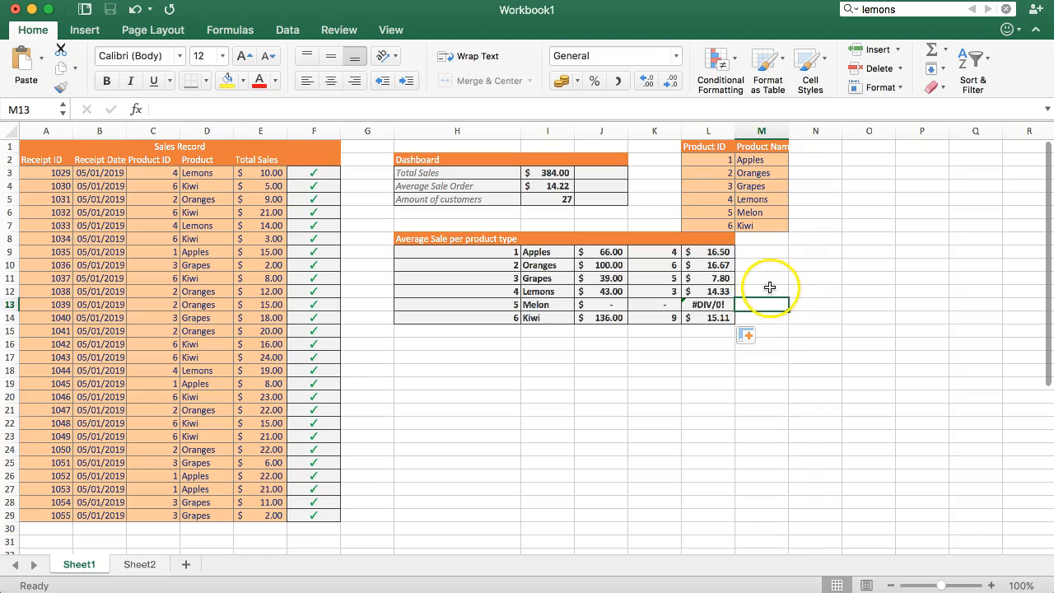
pyautogui.click(783, 273)
pyautogui.click(761, 256)
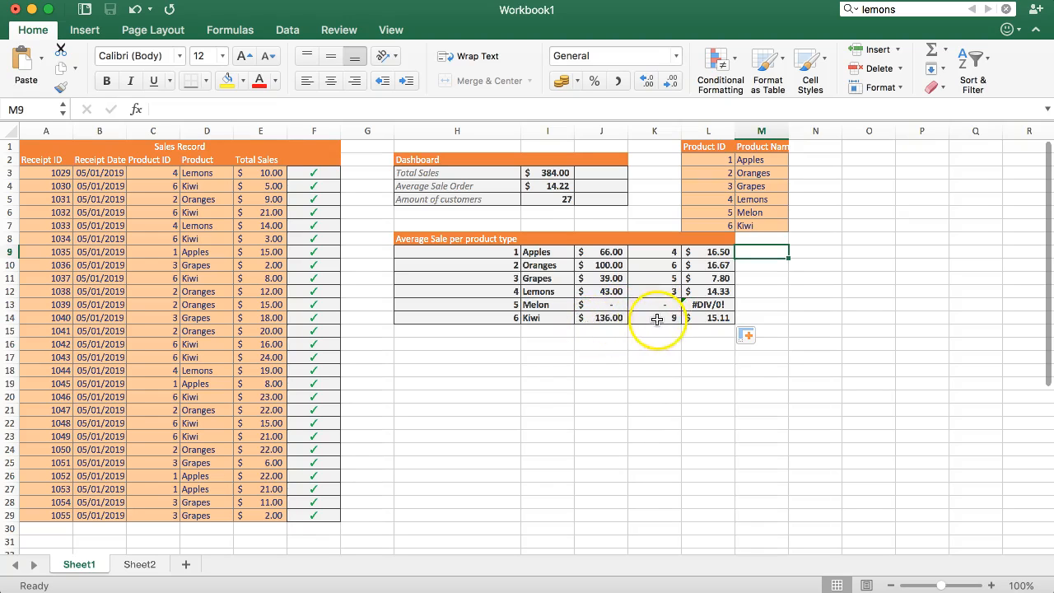
# - Examine the SUMIF totals, COUNTIF counts and average formulas in J9:L14 across the product types
pyautogui.click(603, 320)
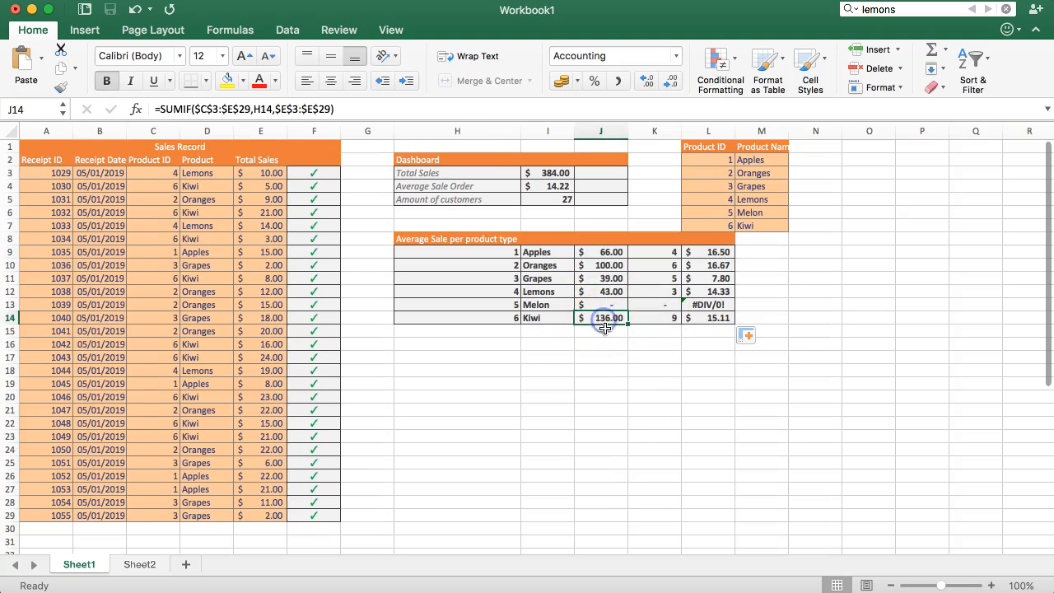
pyautogui.click(709, 251)
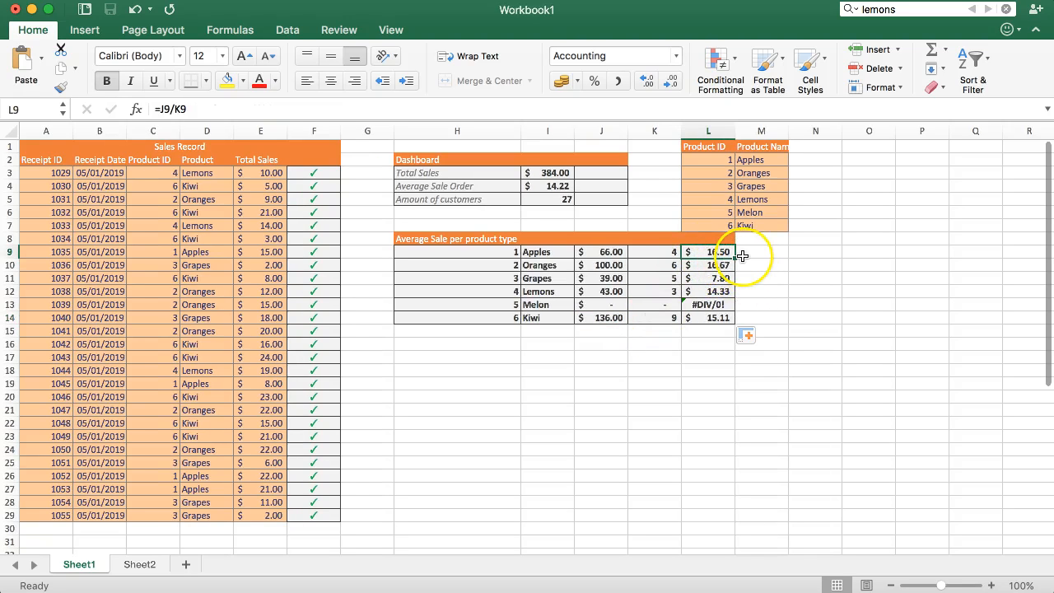
pyautogui.click(694, 318)
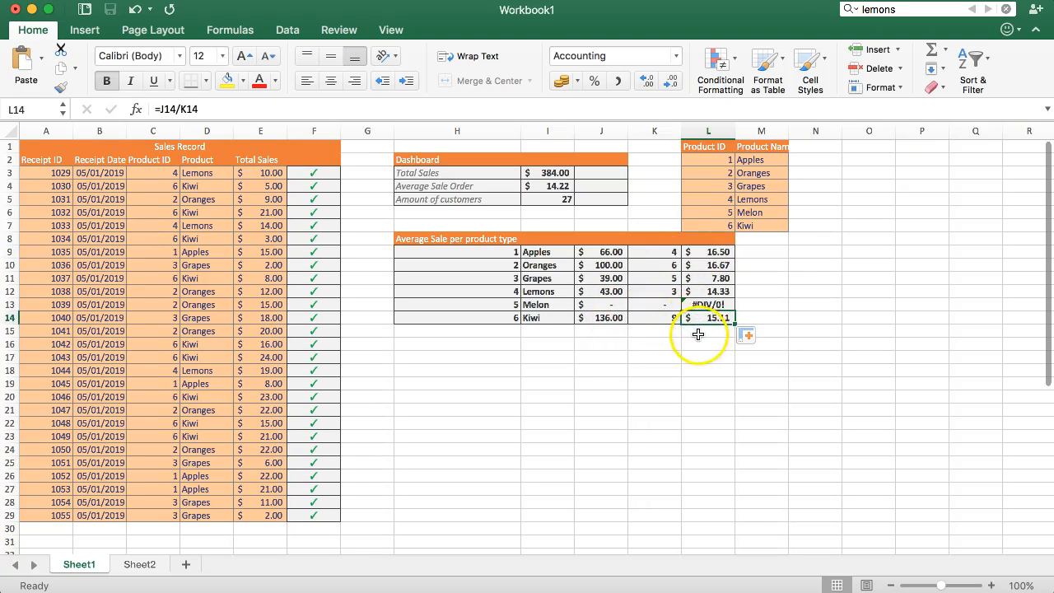
pyautogui.click(645, 320)
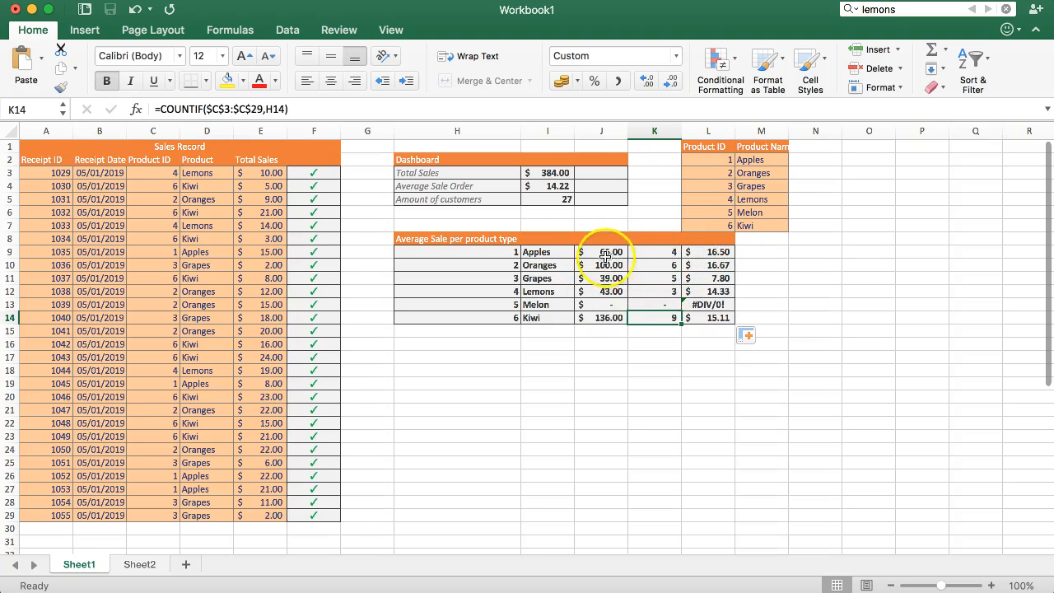
pyautogui.moveTo(599, 254); pyautogui.dragTo(708, 311)
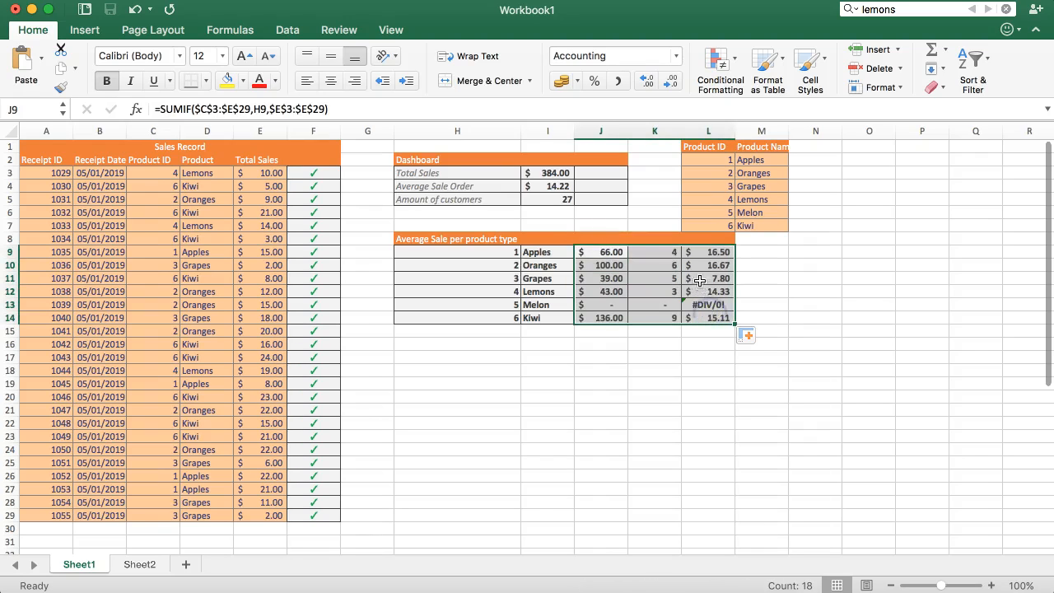
pyautogui.click(607, 266)
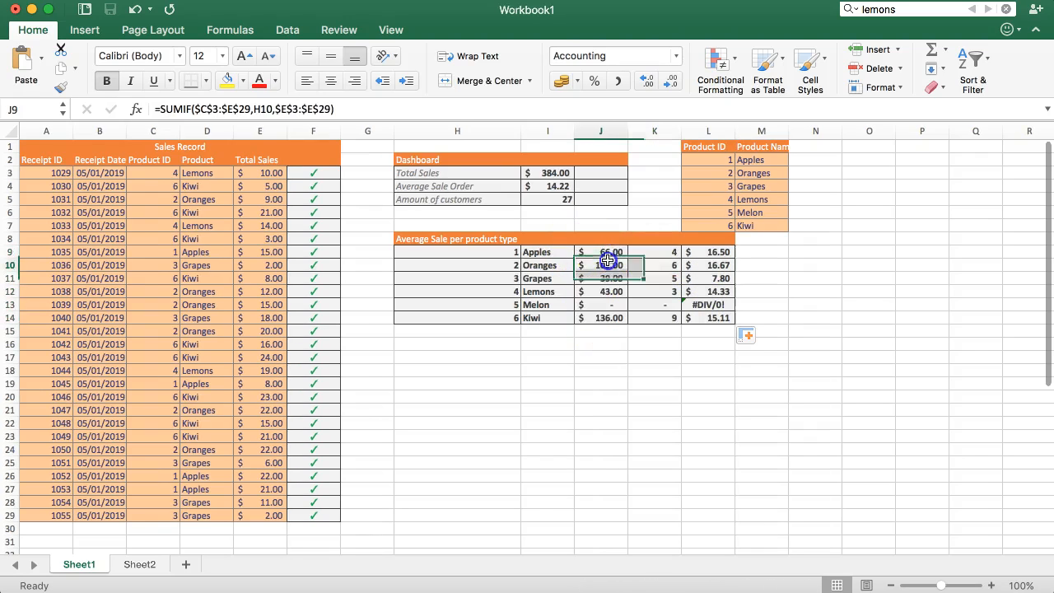
pyautogui.moveTo(607, 252); pyautogui.dragTo(607, 320)
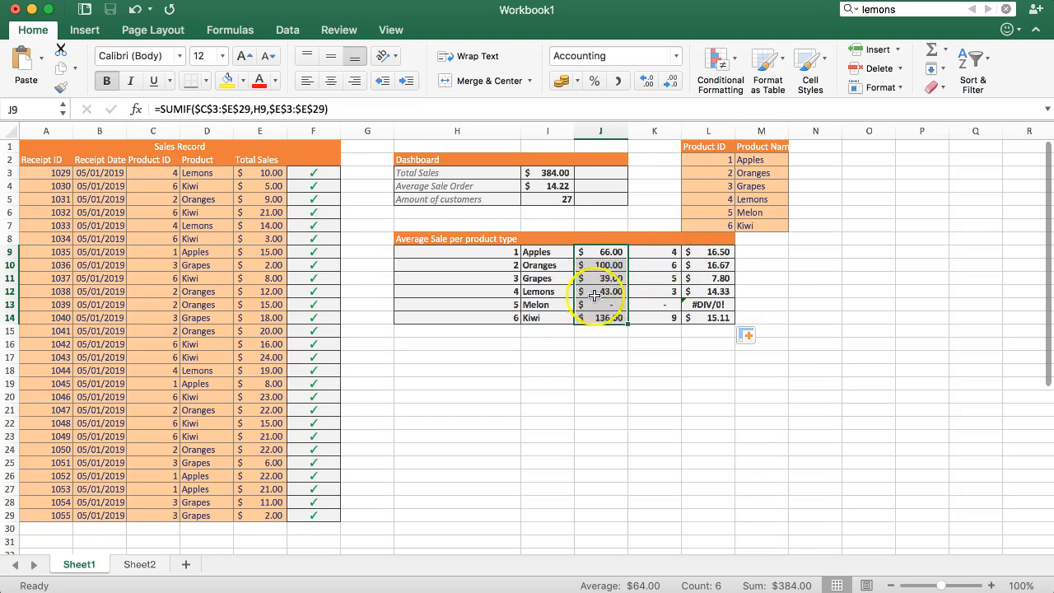
pyautogui.click(585, 293)
# - Compare the total, count and average sale in the Lemons, Grapes and Melon rows of the product table
pyautogui.moveTo(510, 291); pyautogui.dragTo(729, 295)
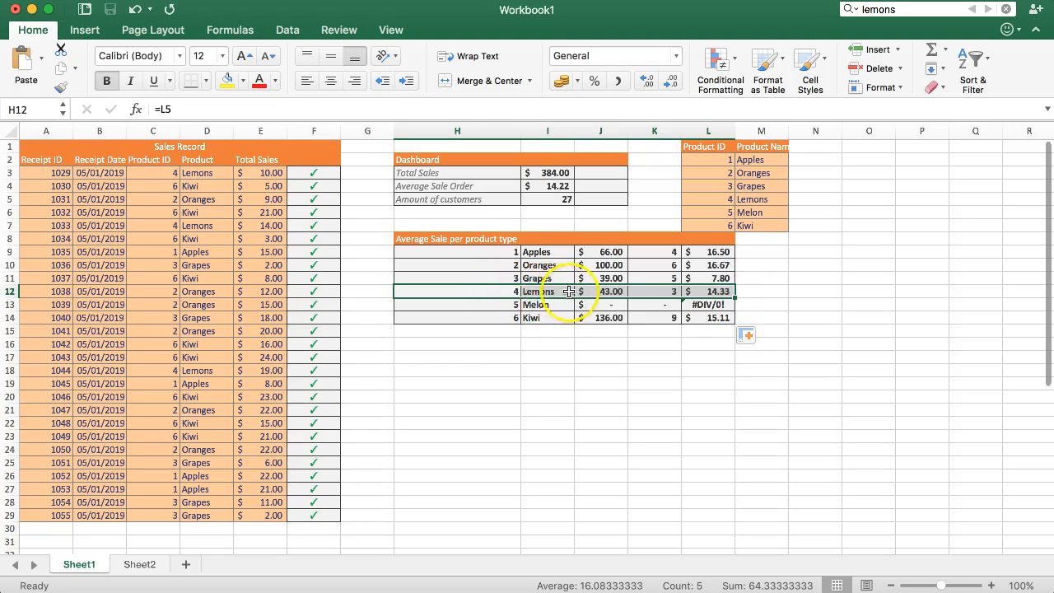
pyautogui.moveTo(486, 278); pyautogui.dragTo(698, 286)
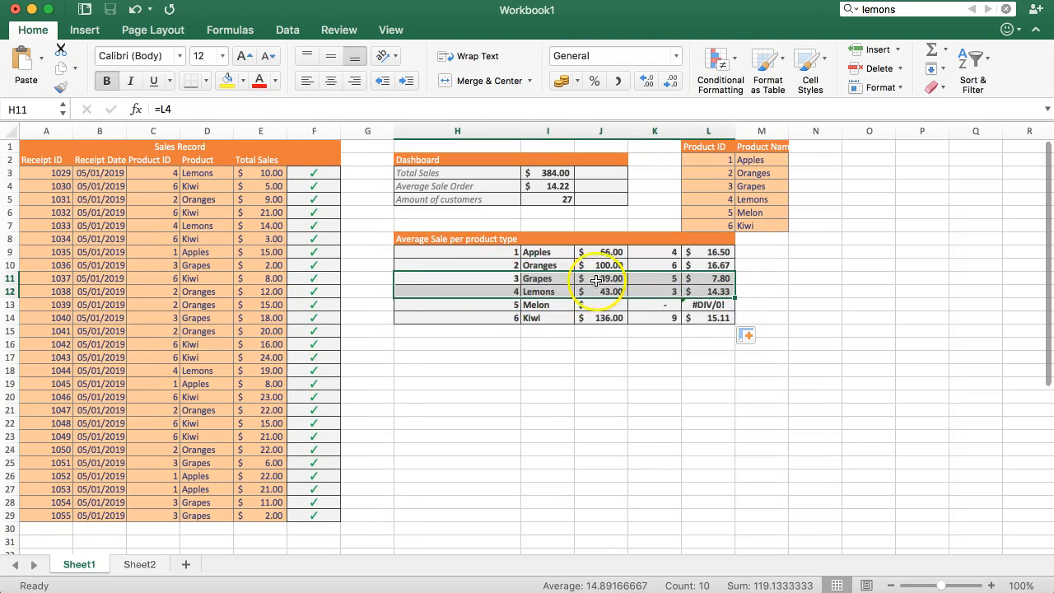
pyautogui.click(754, 296)
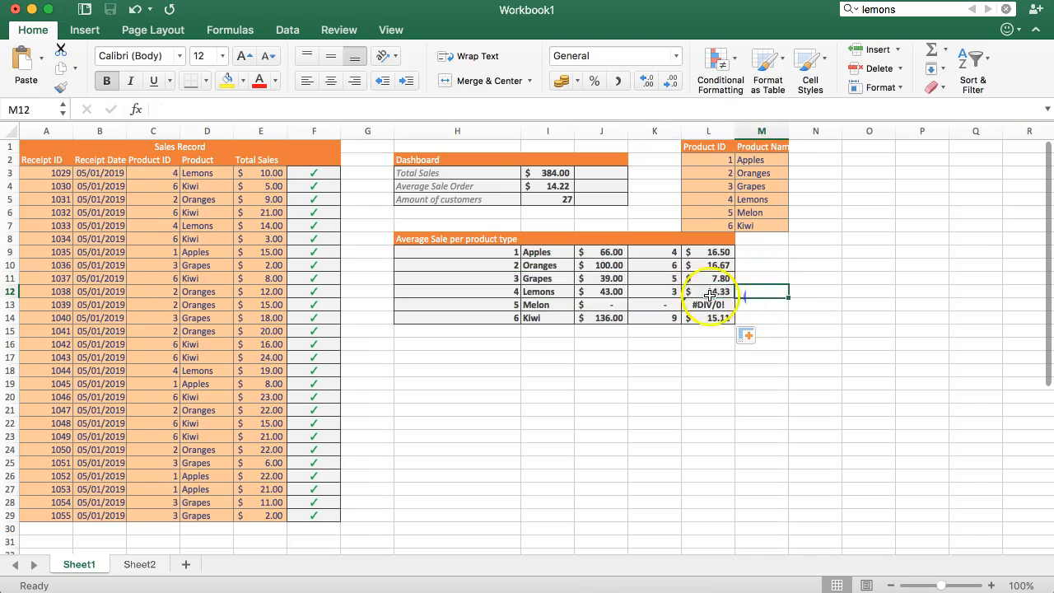
pyautogui.click(728, 292)
pyautogui.moveTo(494, 278); pyautogui.dragTo(728, 280)
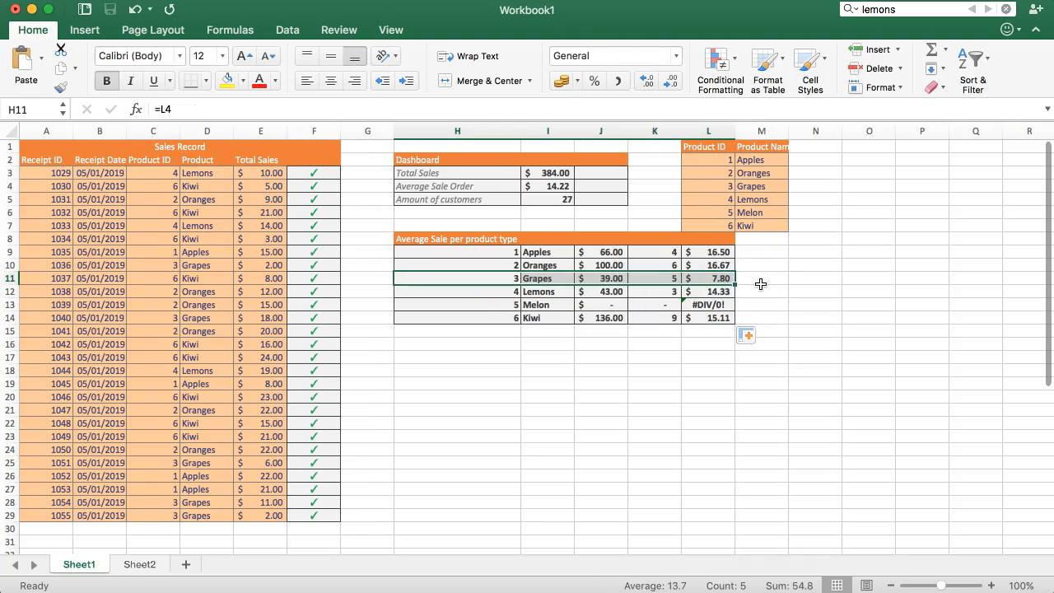
pyautogui.moveTo(483, 303); pyautogui.dragTo(729, 304)
pyautogui.click(752, 294)
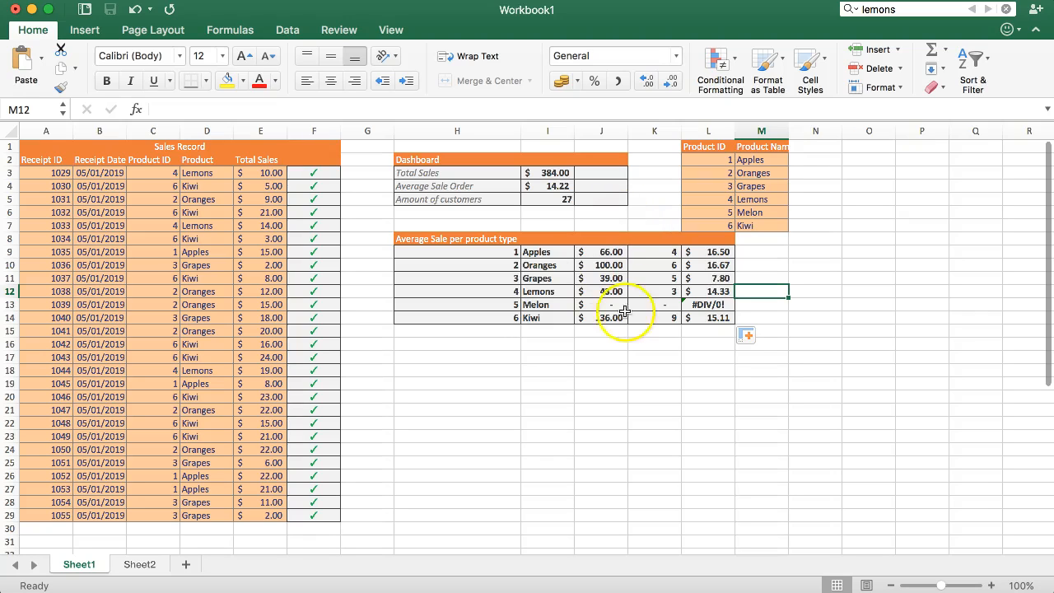
pyautogui.click(456, 350)
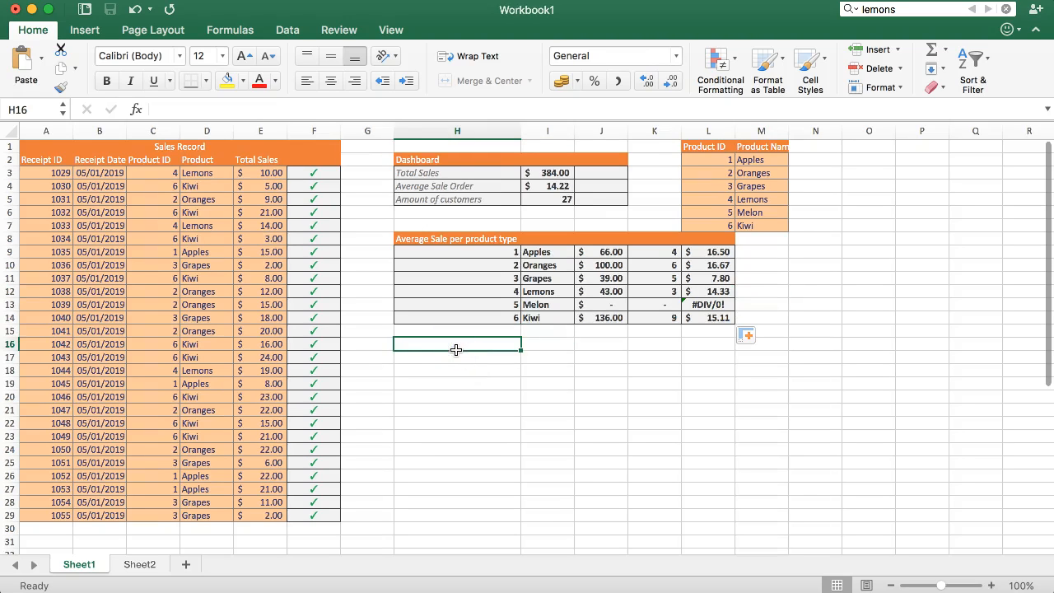